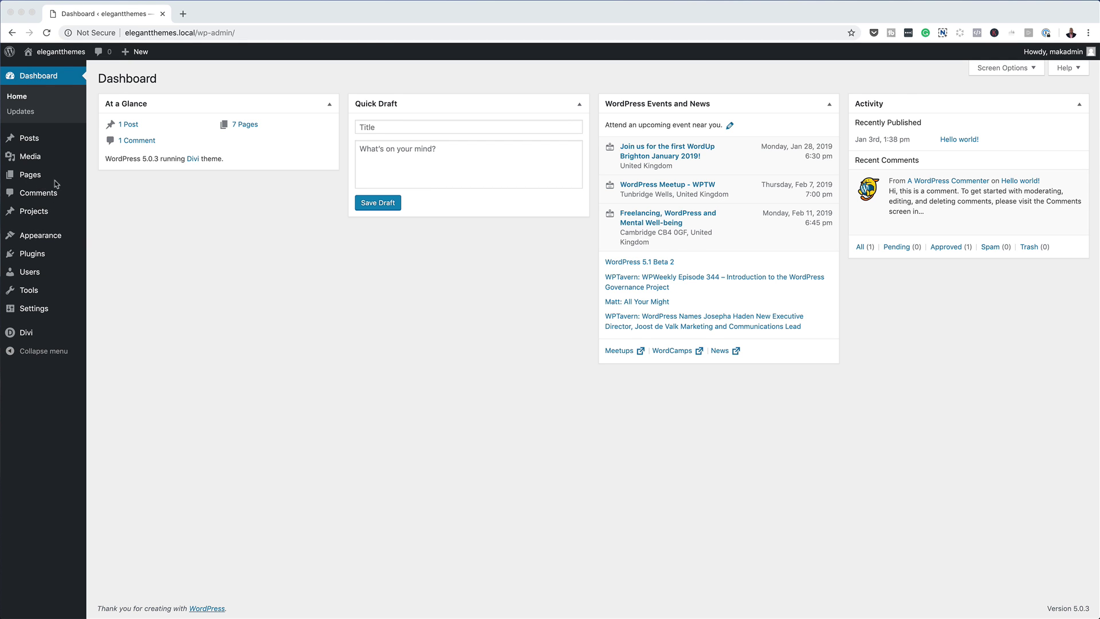
Create a new page titled 'Vertical Social Sharing Buttons'.
mouse_move(56, 178)
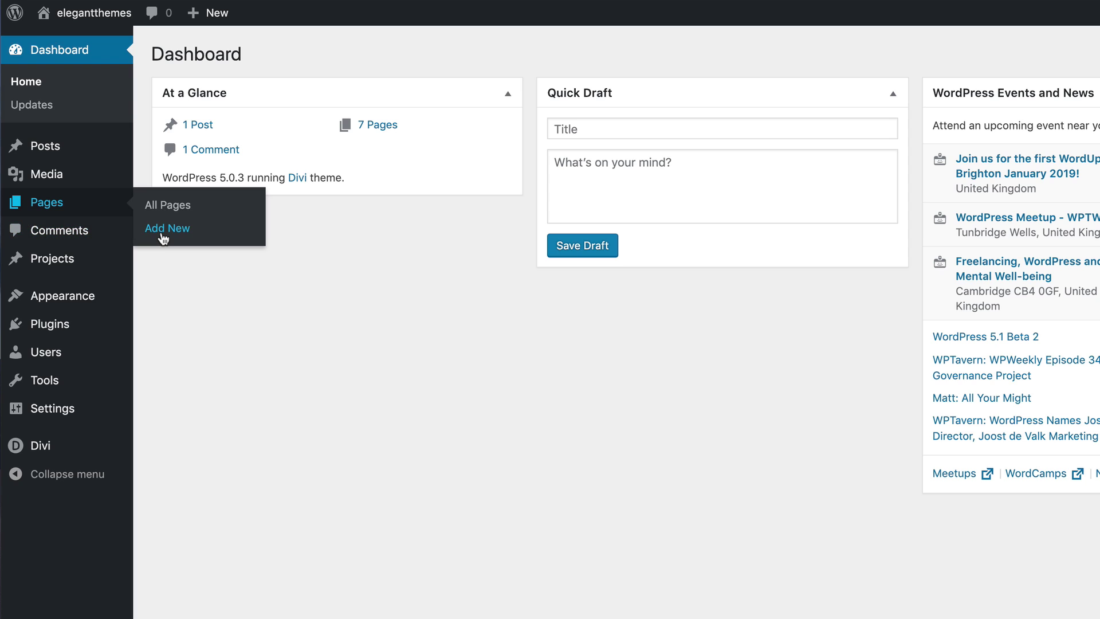
left_click(164, 238)
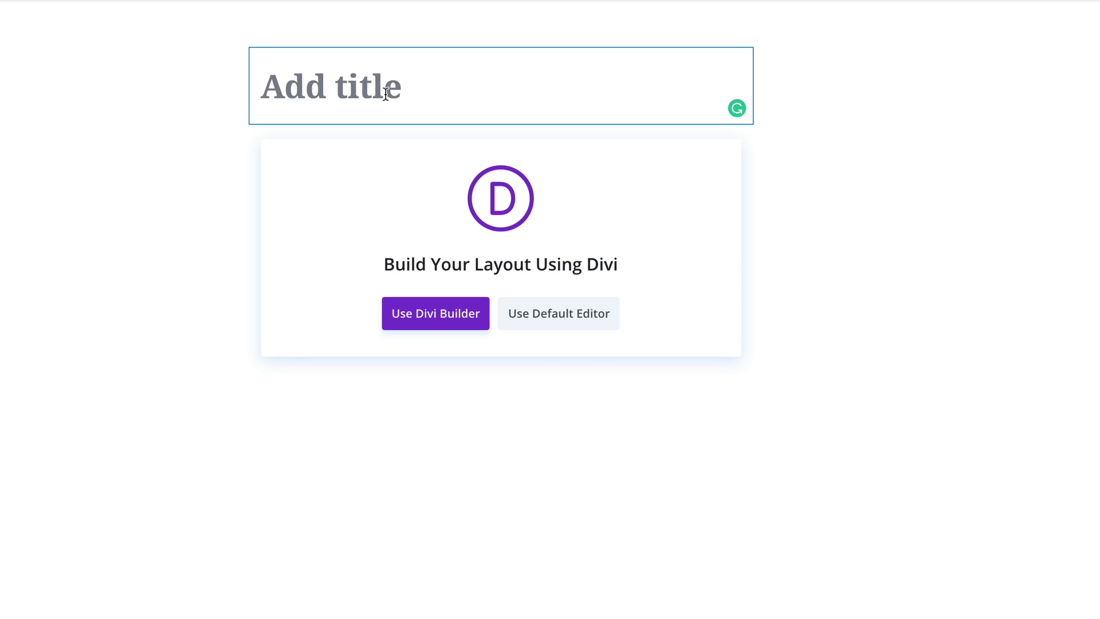
type("Vertical Social Sharing Buttons")
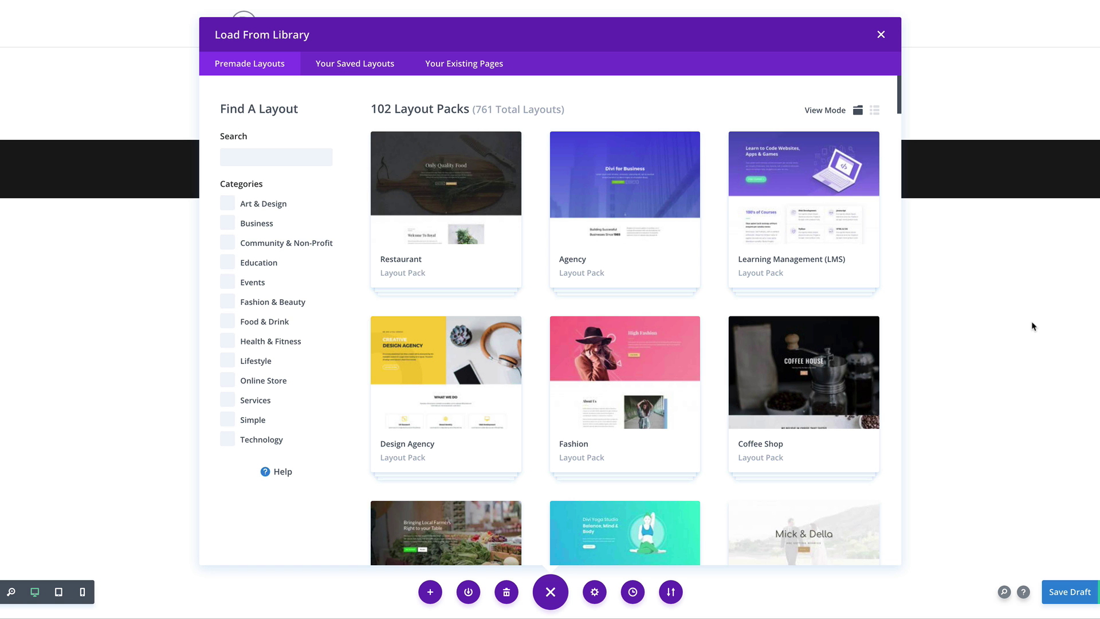
Find the Wedding Planner Home Page premade layout by searching 'wedding' and import it.
left_click(257, 163)
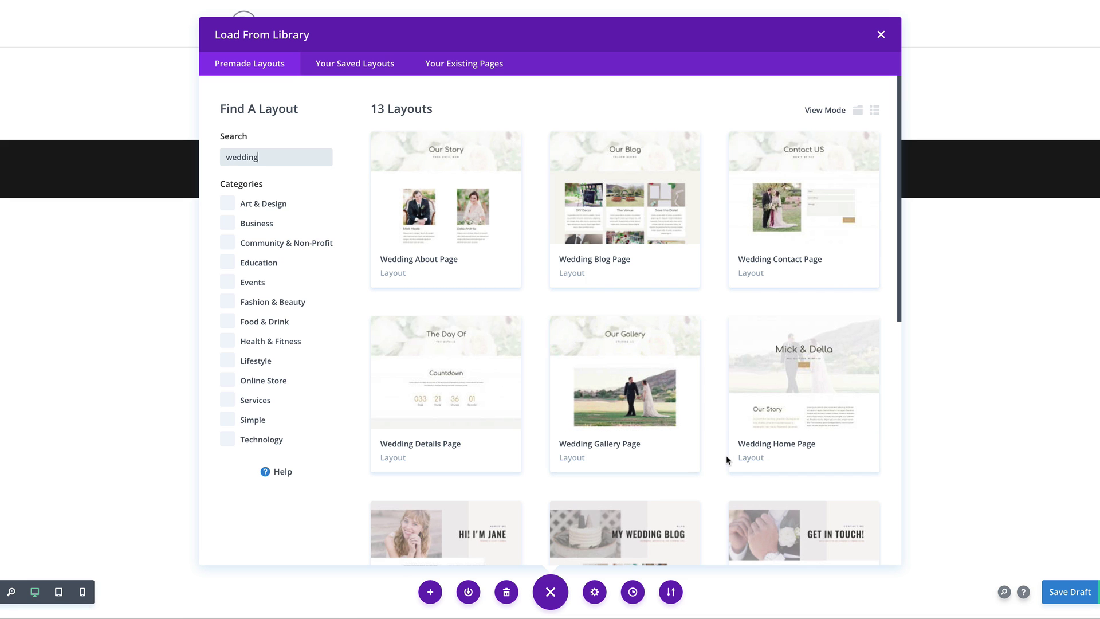
scroll(726, 460, "down", 8)
left_click(622, 275)
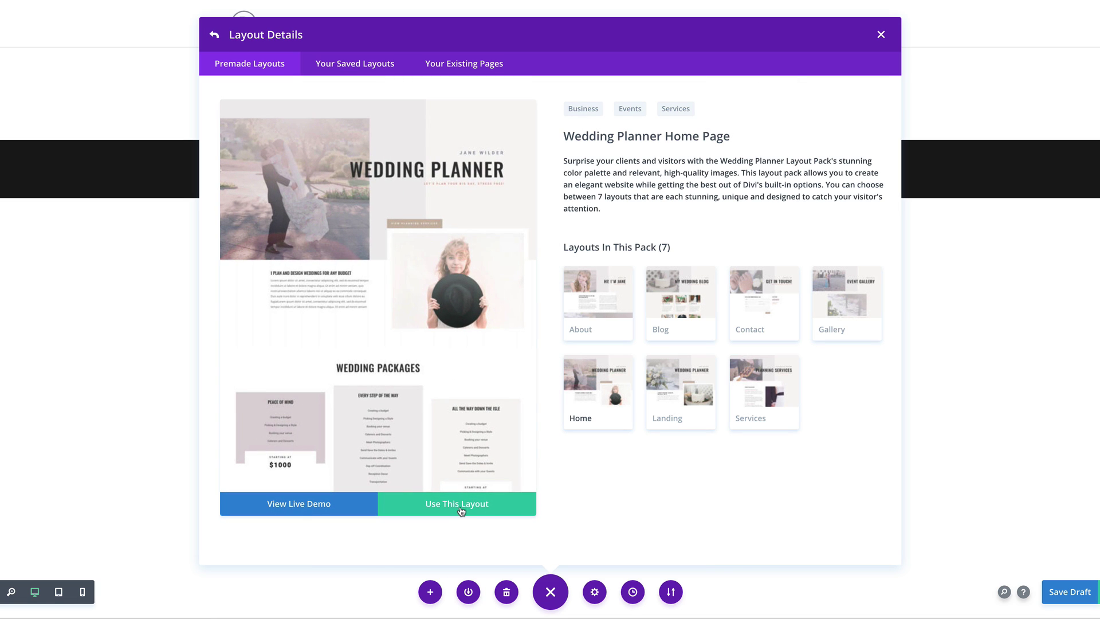
left_click(461, 510)
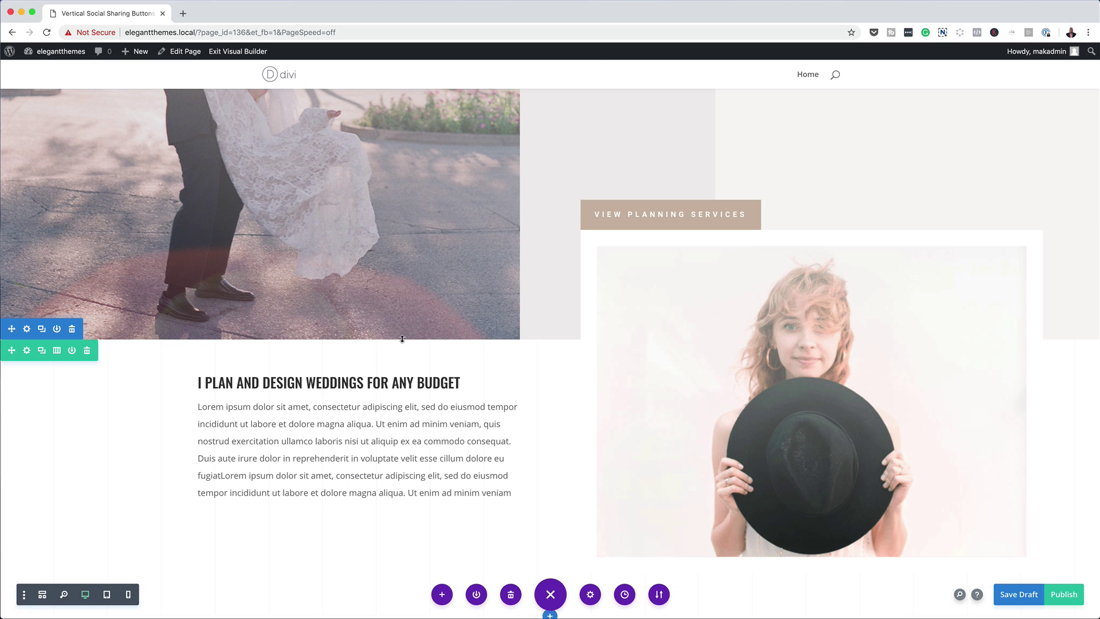
Insert a Social Media Follow module found via 'soci' and drag it above the Divider.
scroll(437, 327, "up", 5)
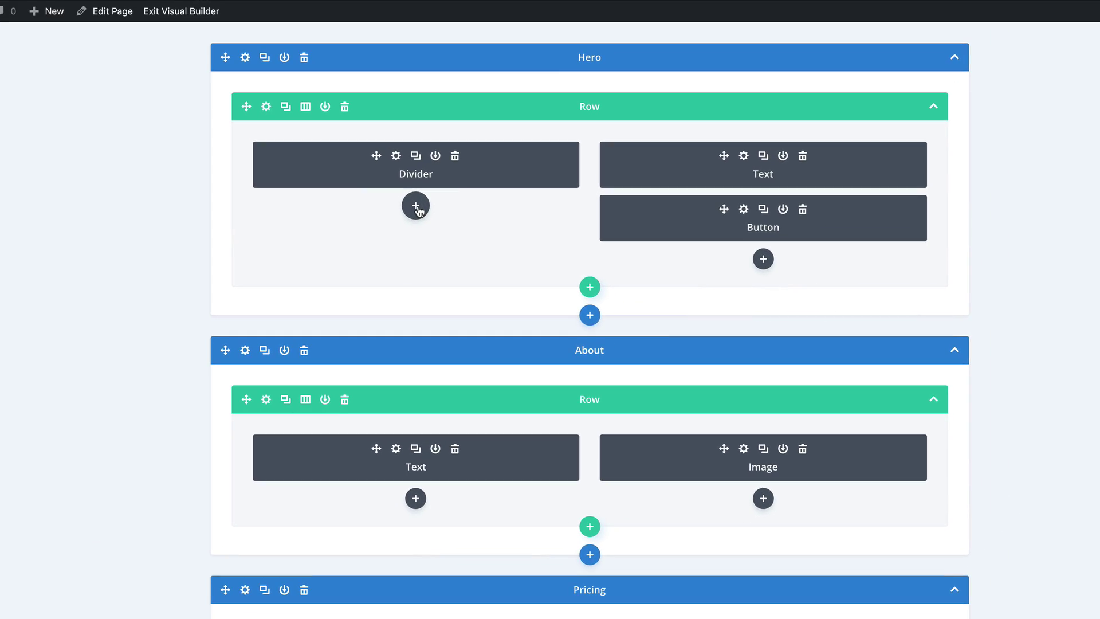
left_click(546, 71)
left_click(406, 308)
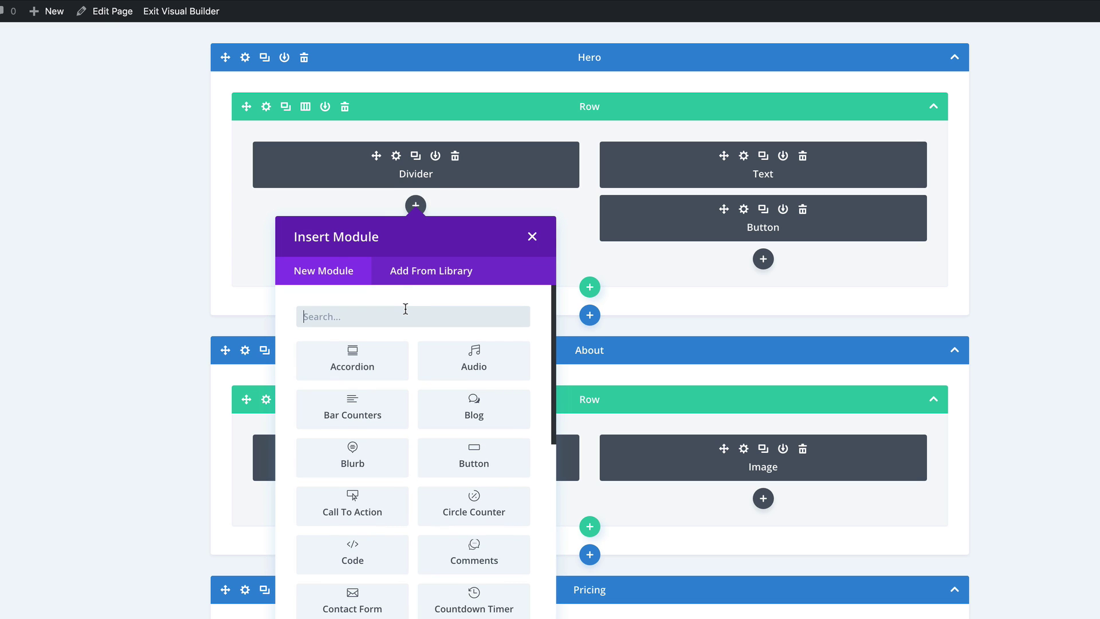
type("social")
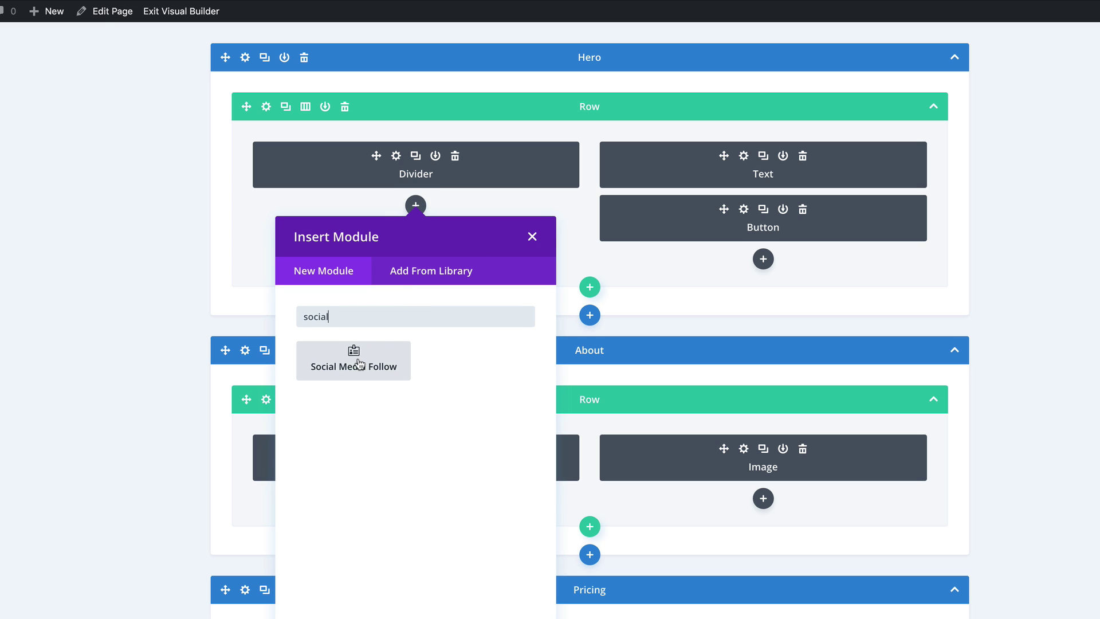
left_click(353, 358)
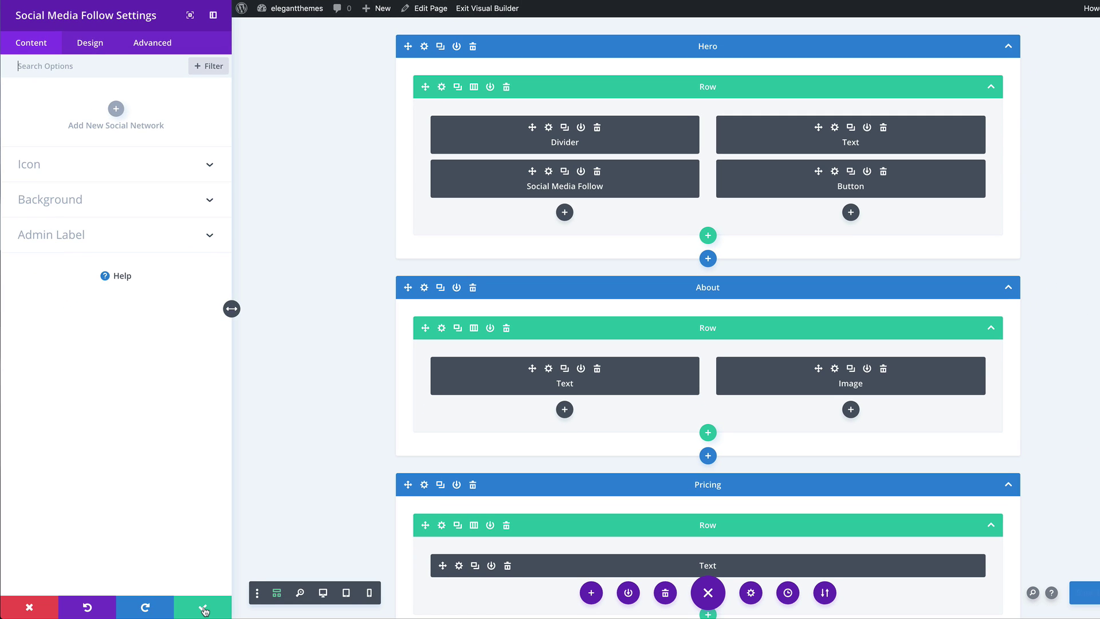
left_click(206, 607)
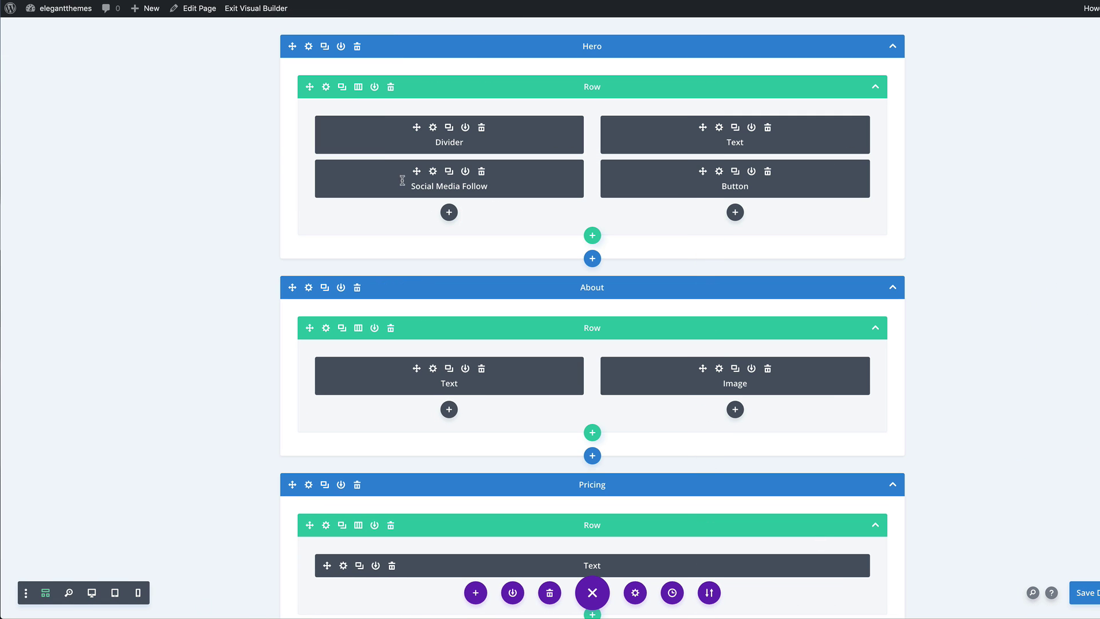
left_click_drag(434, 173, 435, 132)
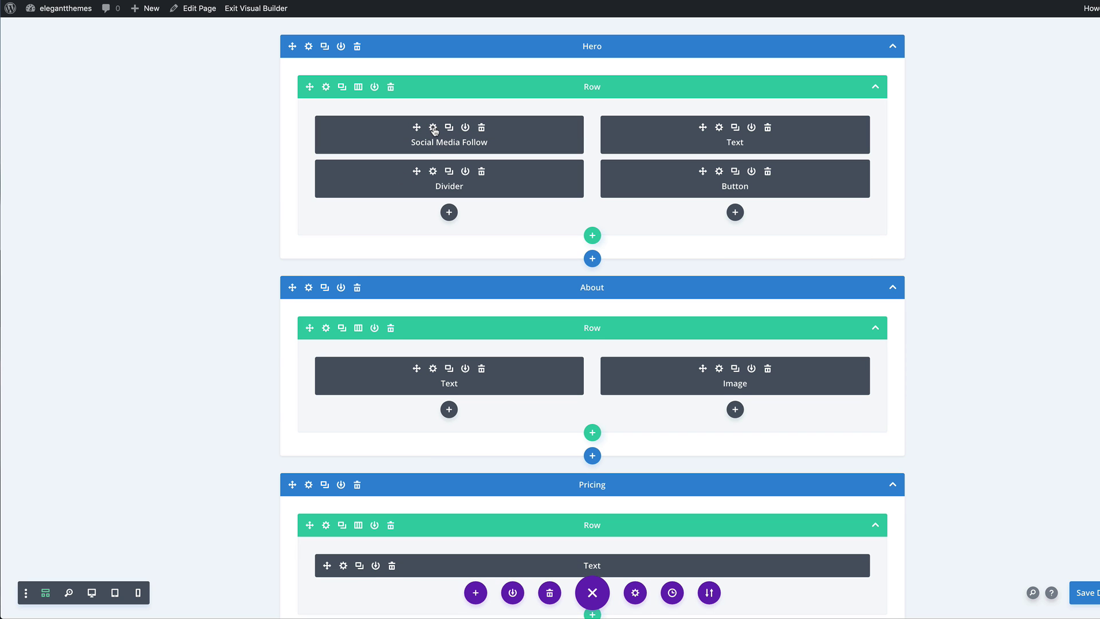
Add a Facebook network to the social follow module, keeping its link as the default #.
left_click(433, 128)
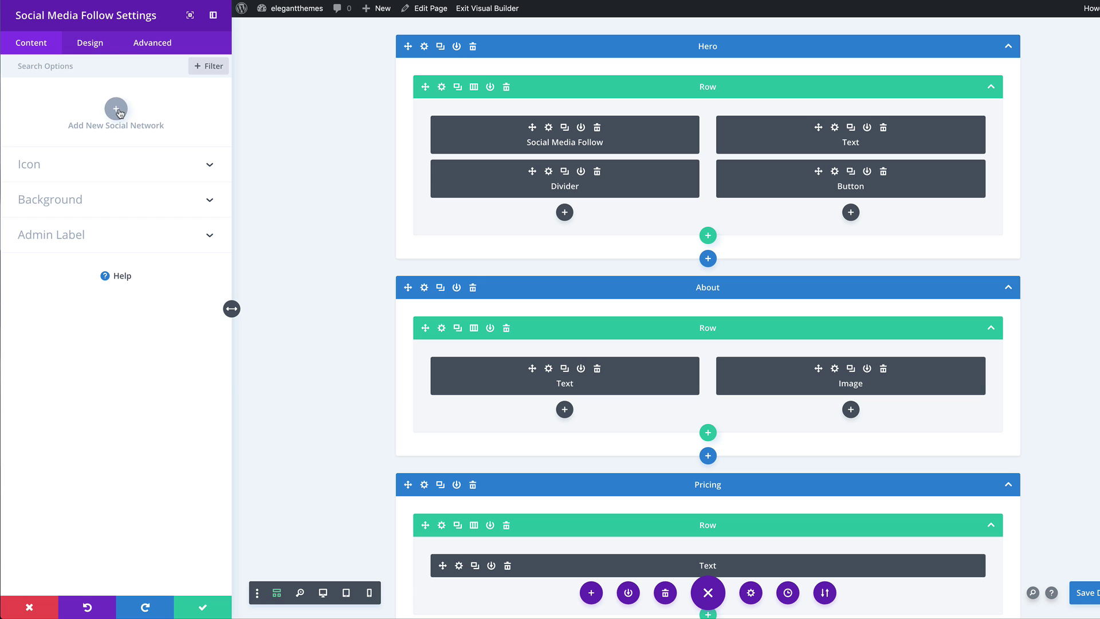
left_click(117, 110)
left_click(88, 137)
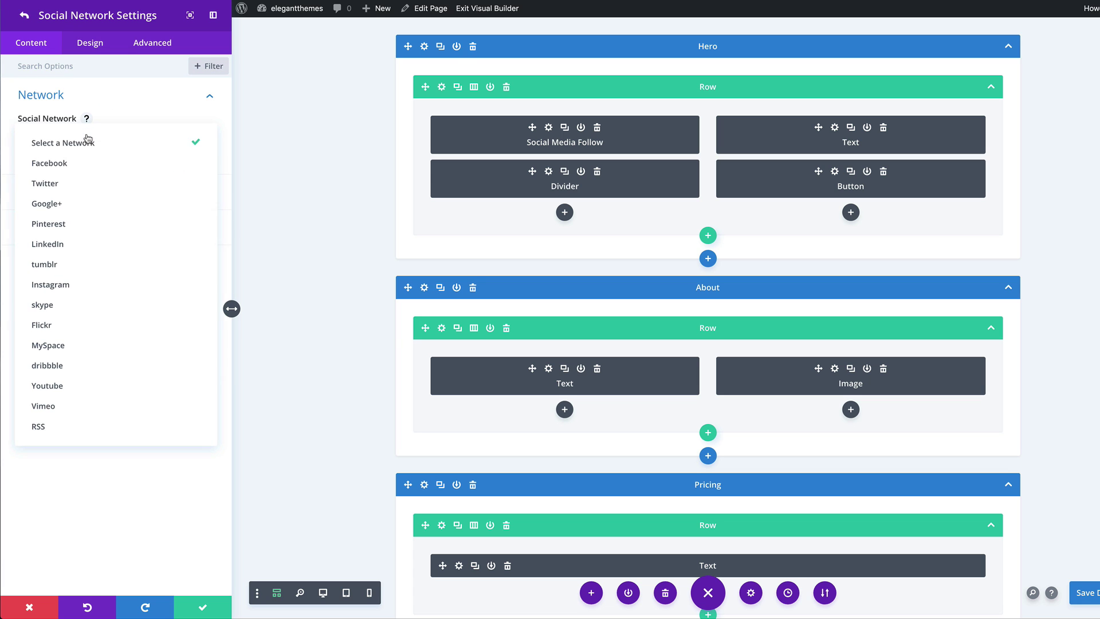
left_click(69, 167)
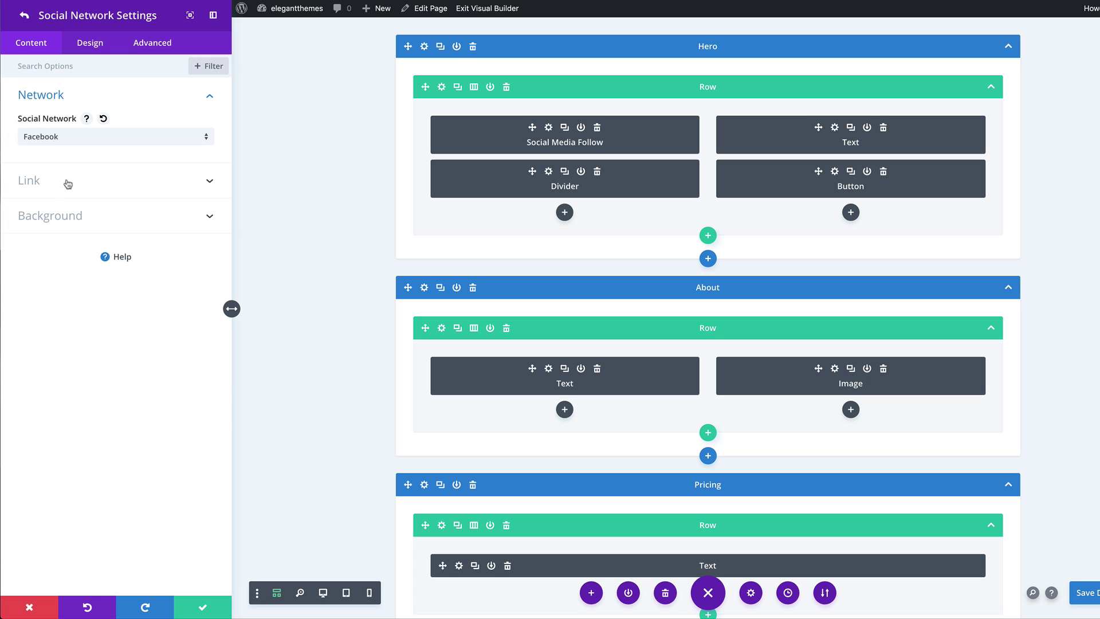
left_click(57, 180)
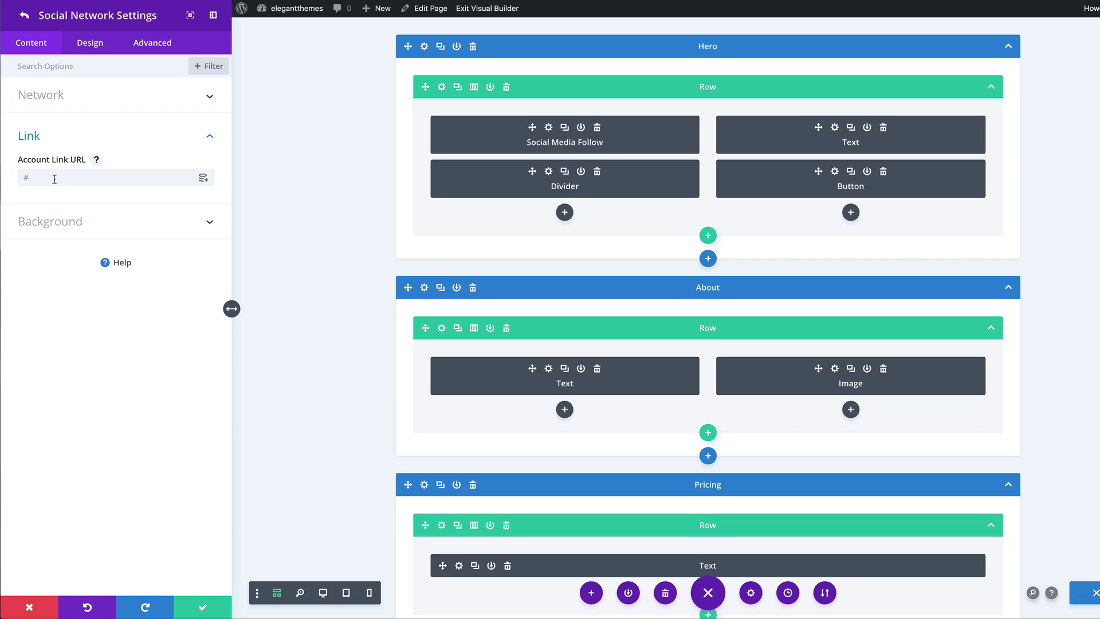
left_click(55, 178)
left_click(55, 179)
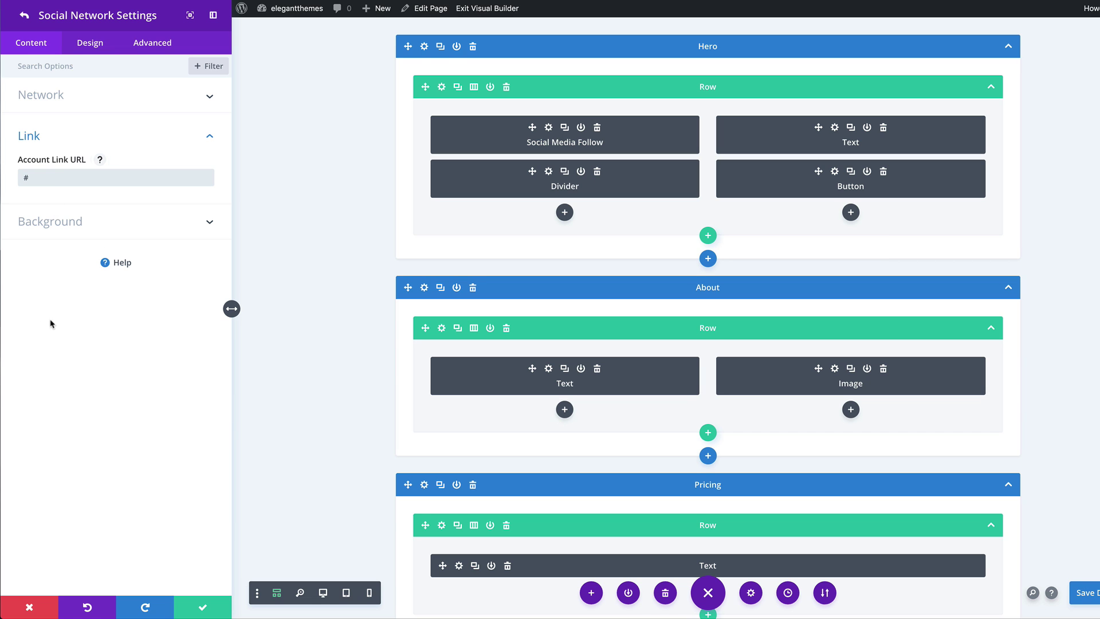
left_click(63, 326)
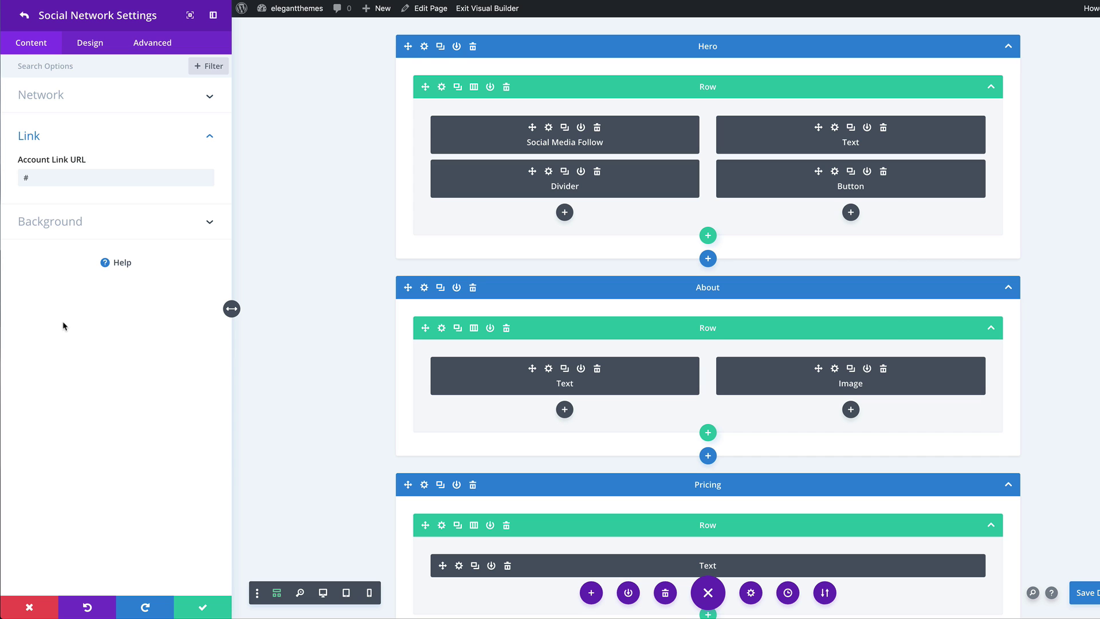
left_click(23, 17)
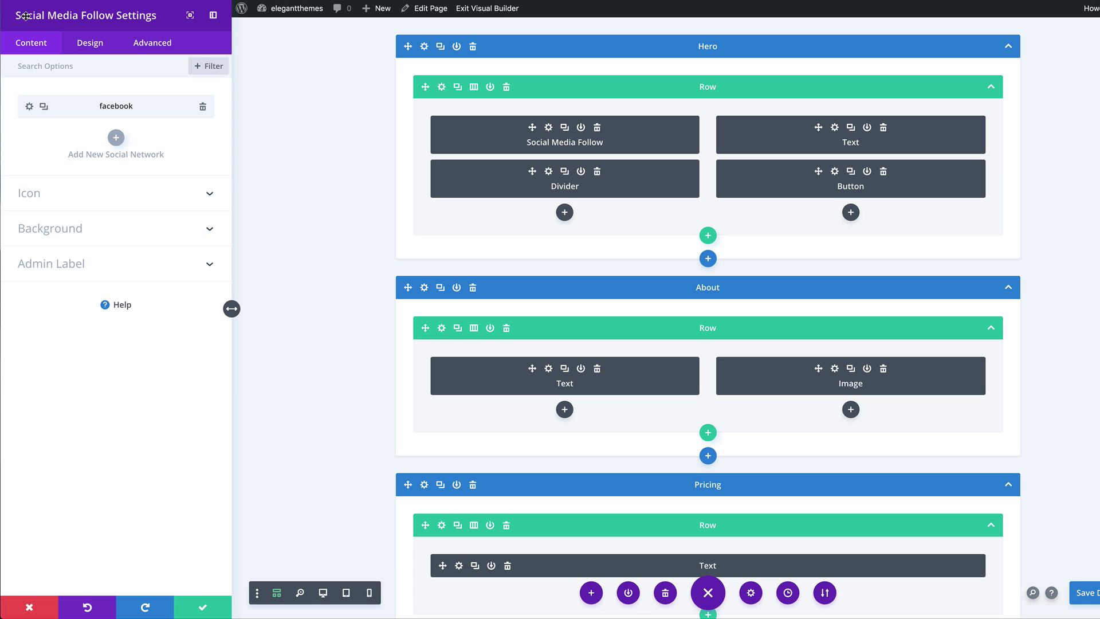
Add a Twitter network and switch the builder to the desktop preview.
left_click(117, 138)
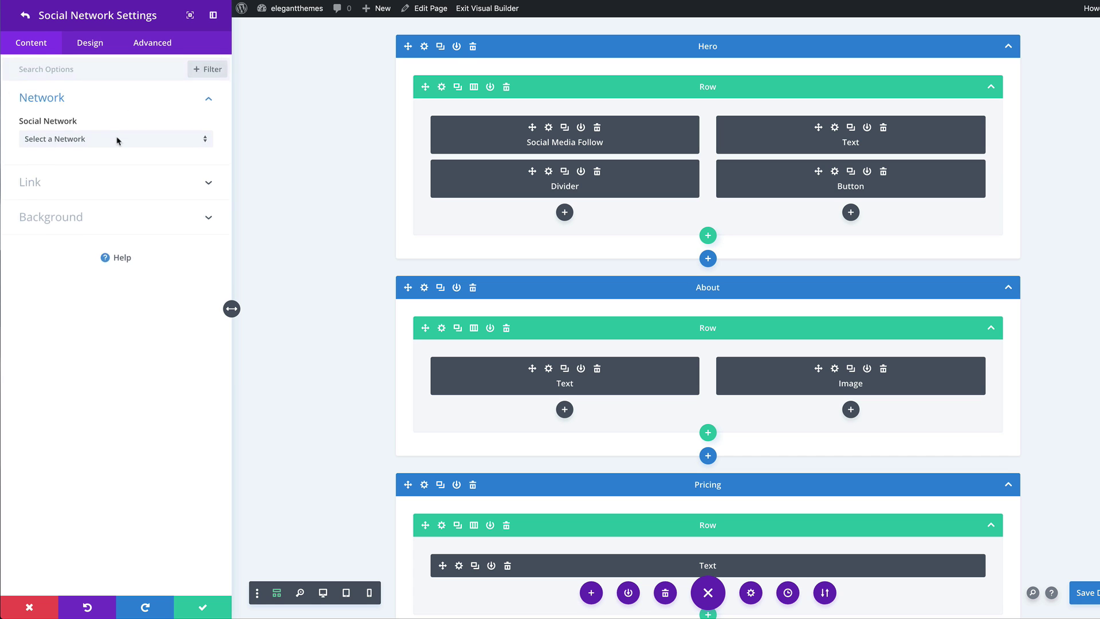
left_click(77, 141)
left_click(81, 187)
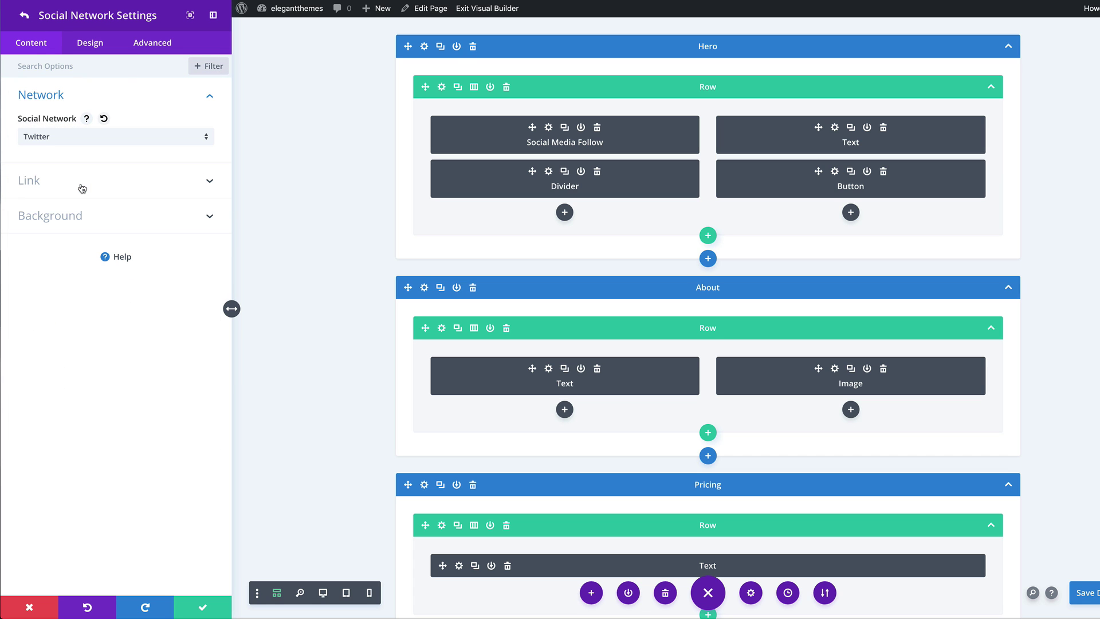
left_click(45, 180)
left_click(46, 176)
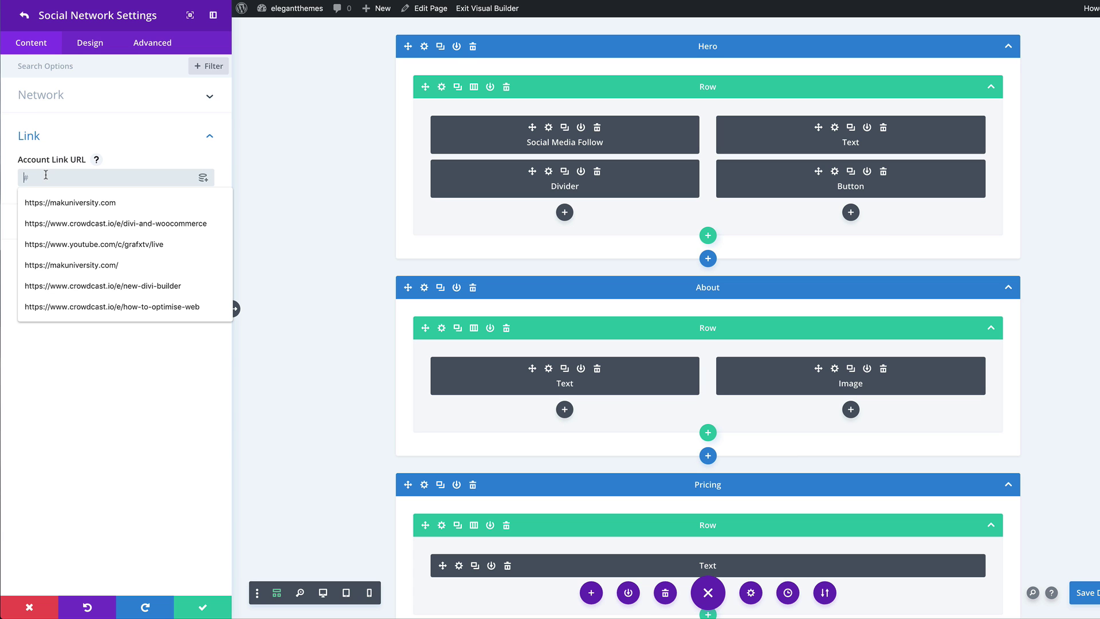
key("Escape")
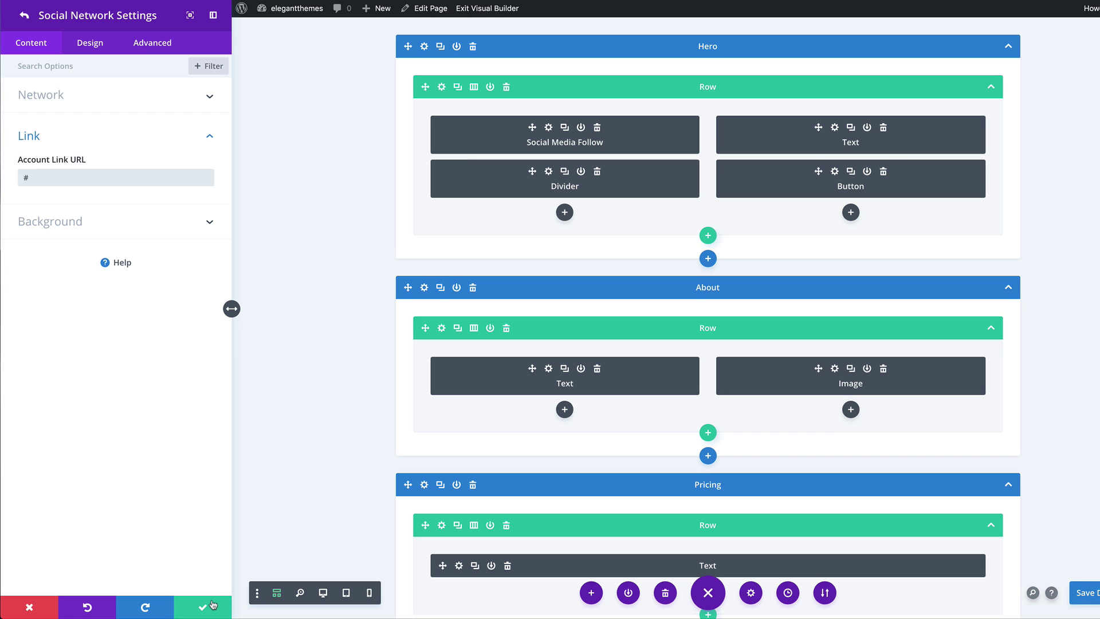
left_click(323, 593)
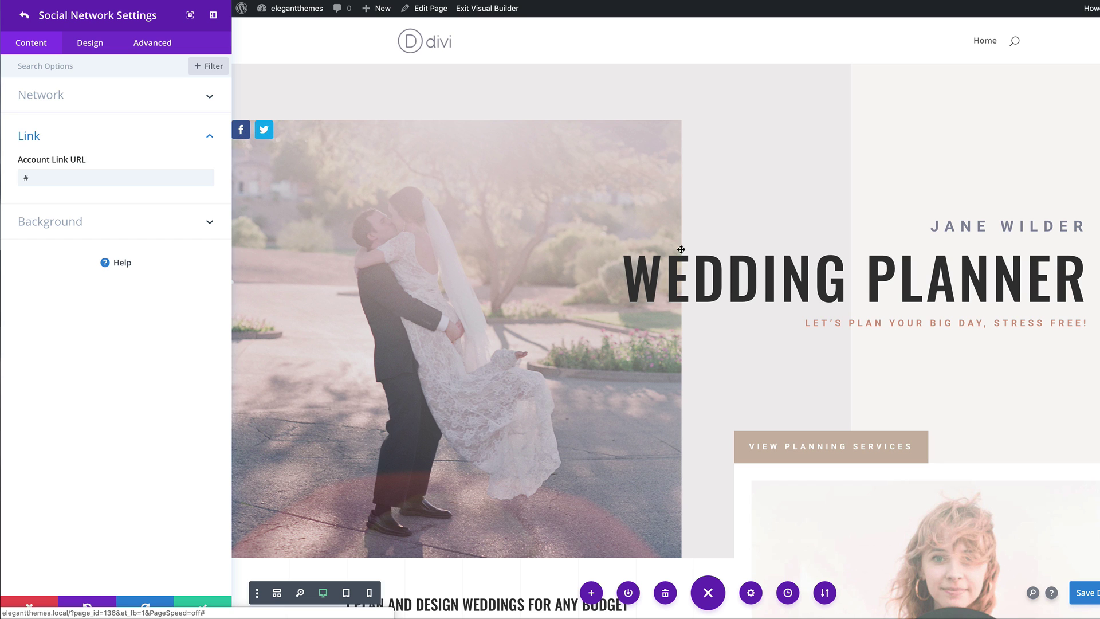
left_click(24, 16)
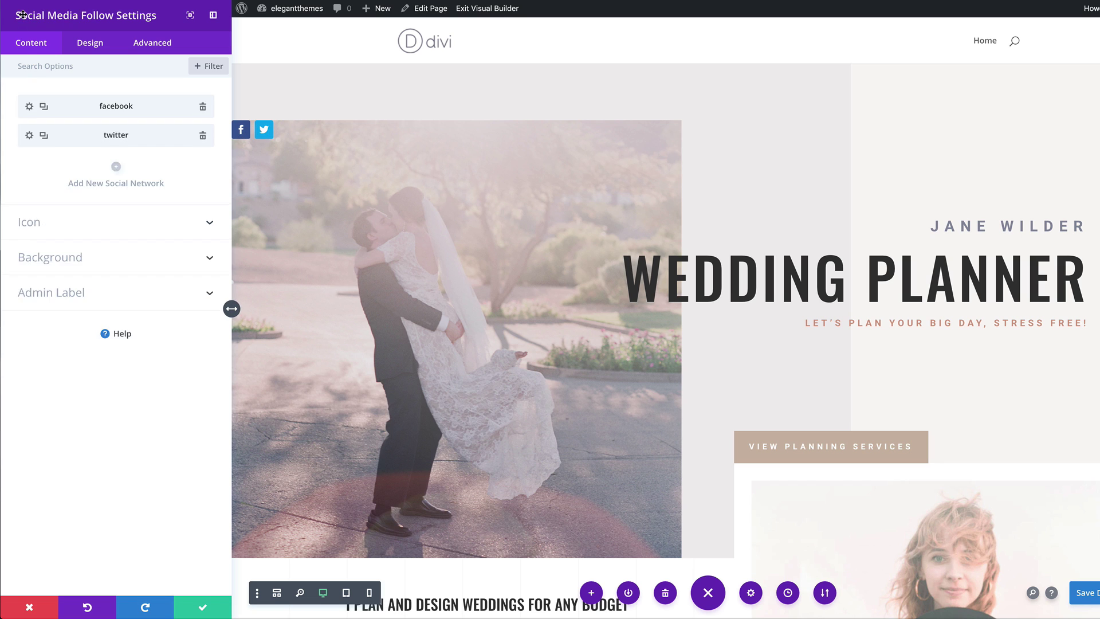
Add Pinterest and Instagram as the third and fourth social networks.
left_click(116, 166)
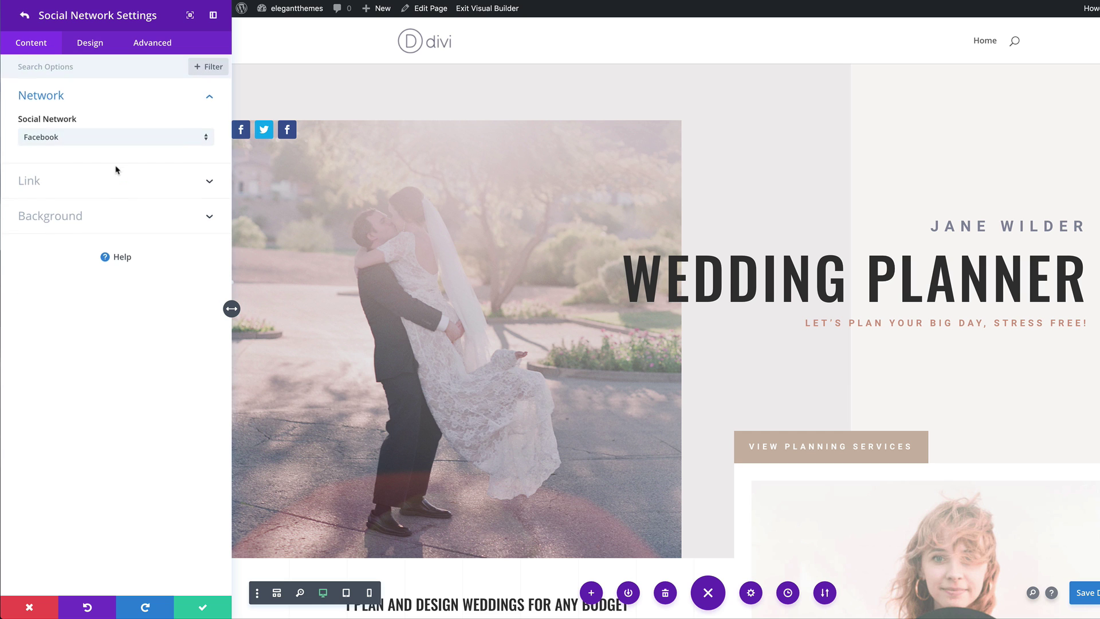
left_click(66, 138)
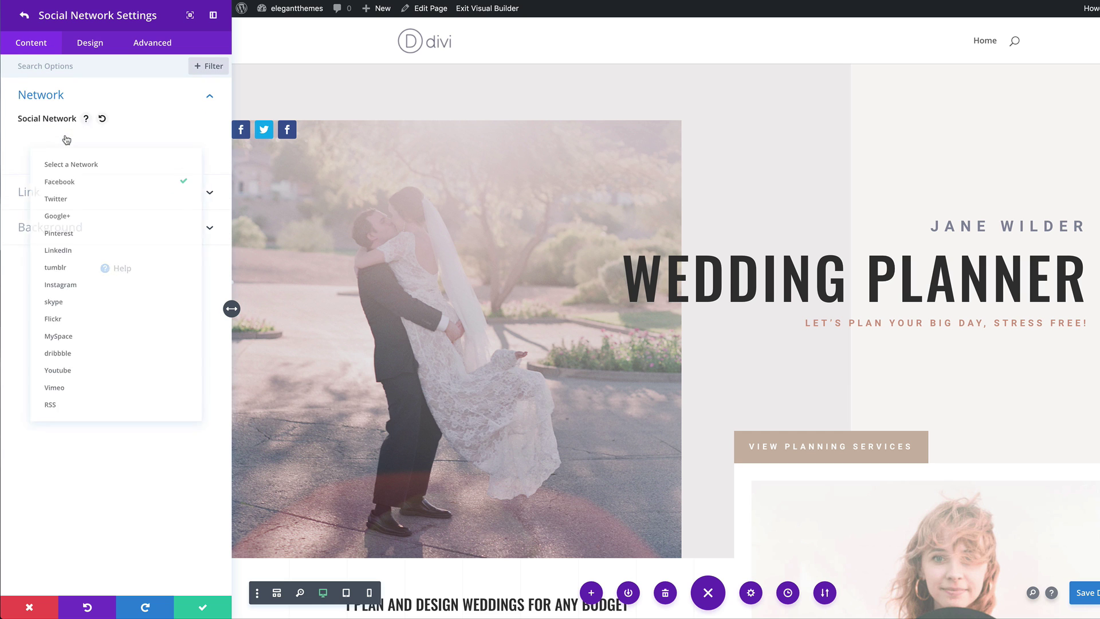
left_click(93, 227)
left_click(60, 180)
left_click(59, 178)
key("Escape")
key("Escape")
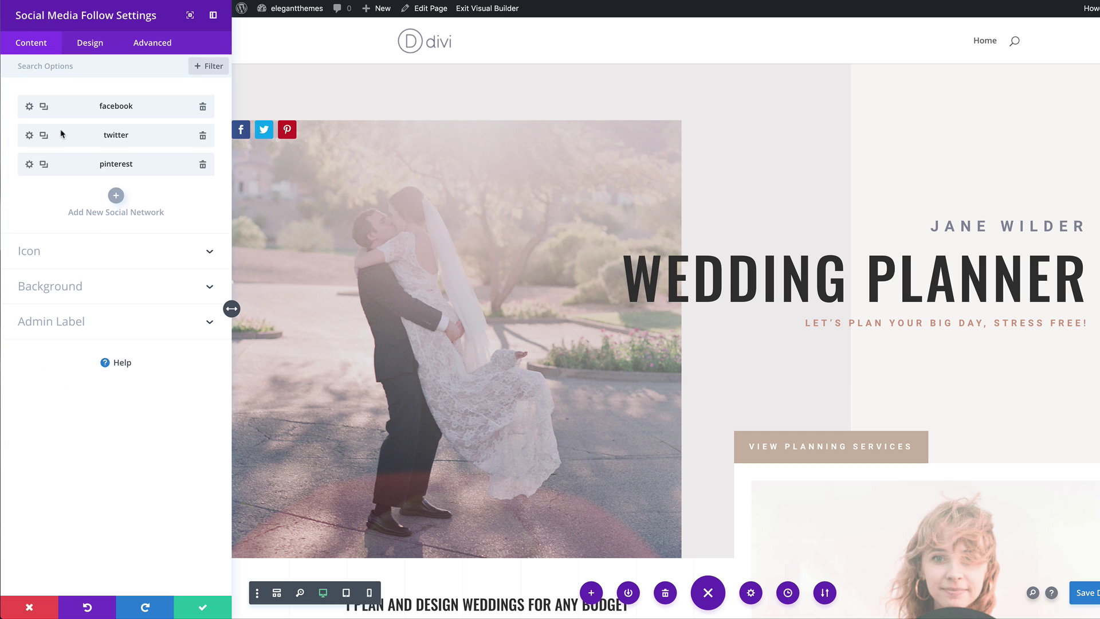
left_click(113, 194)
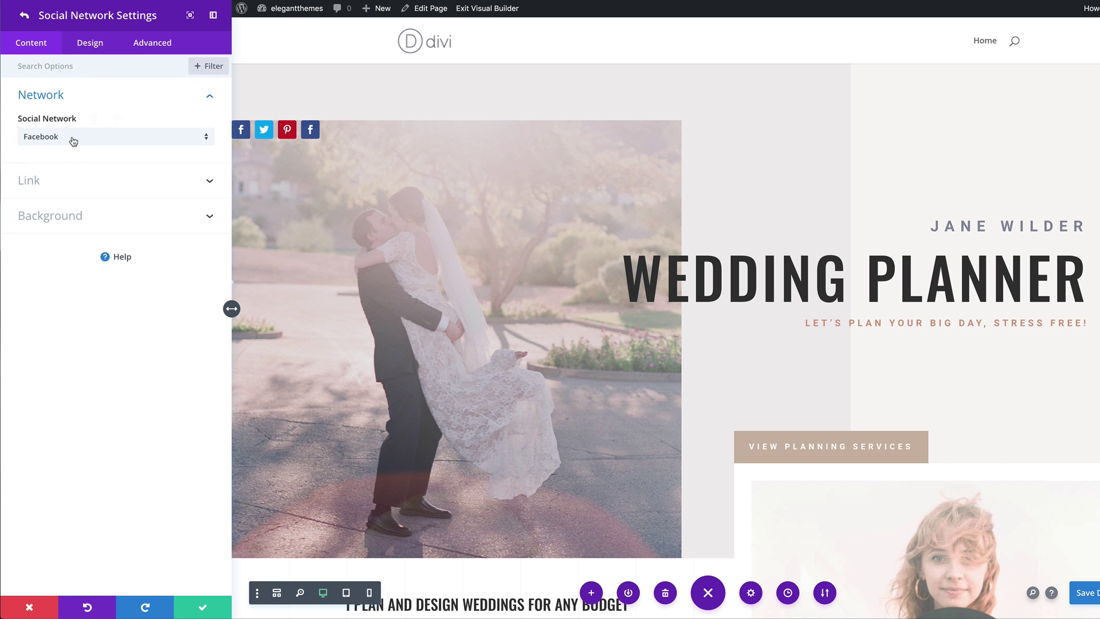
left_click(72, 140)
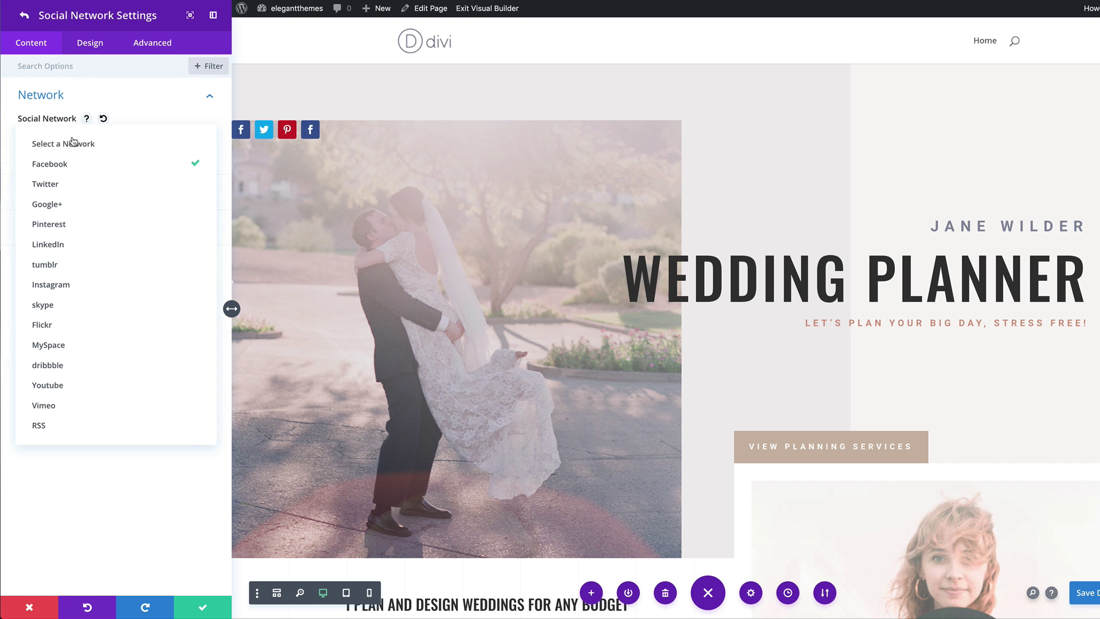
left_click(74, 284)
key("Escape")
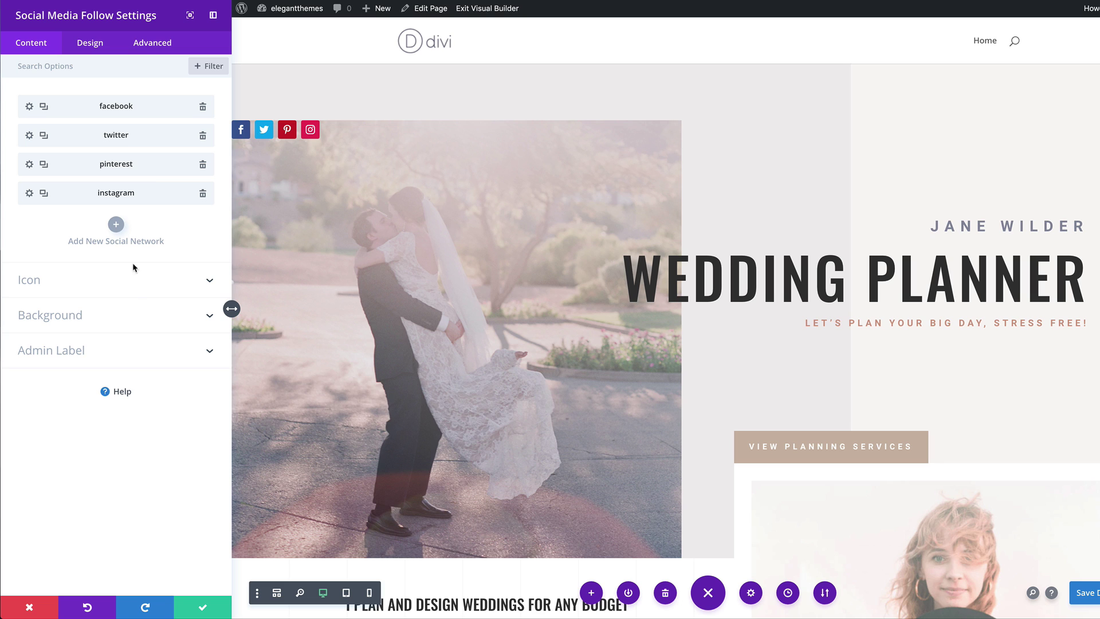
Add a background colour to the Social Media Follow module and paste in the tan value.
left_click(82, 318)
left_click(116, 427)
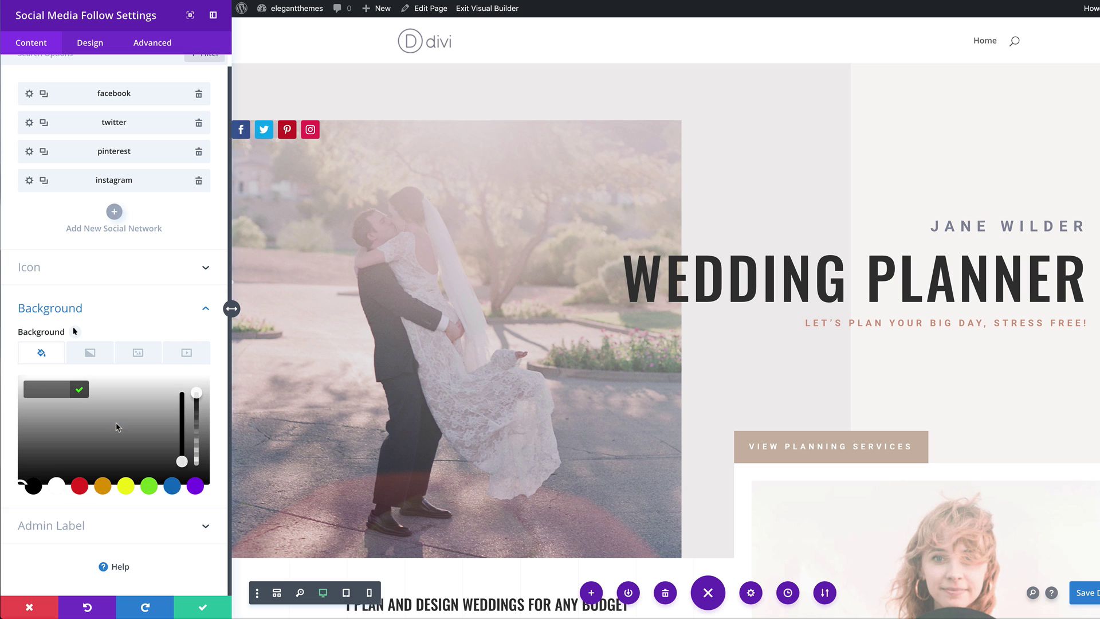
left_click(42, 389)
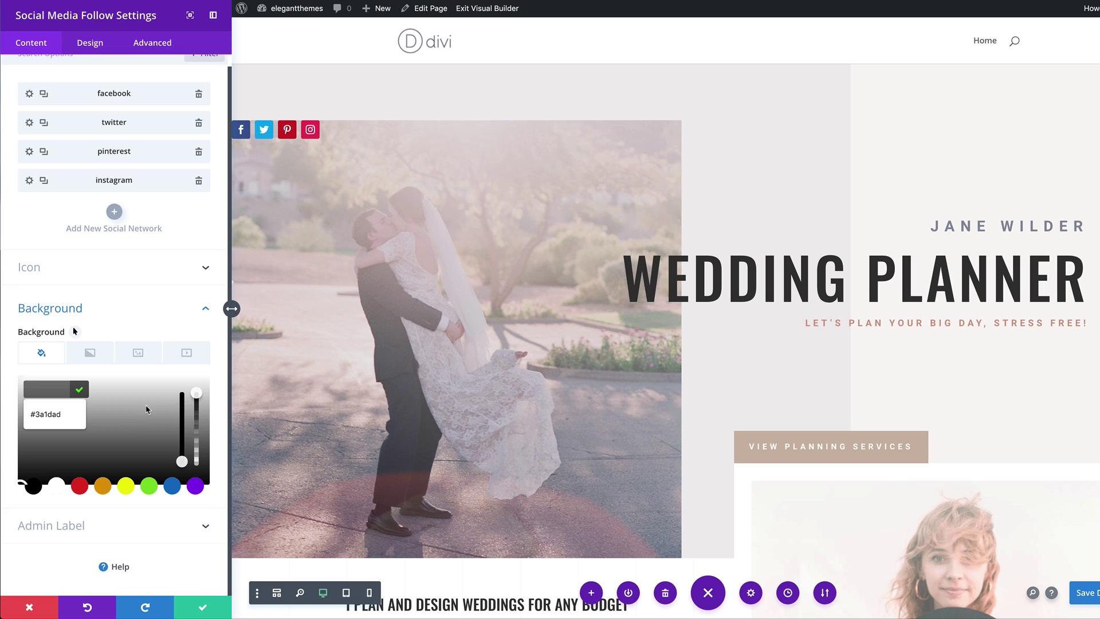
left_click(196, 395)
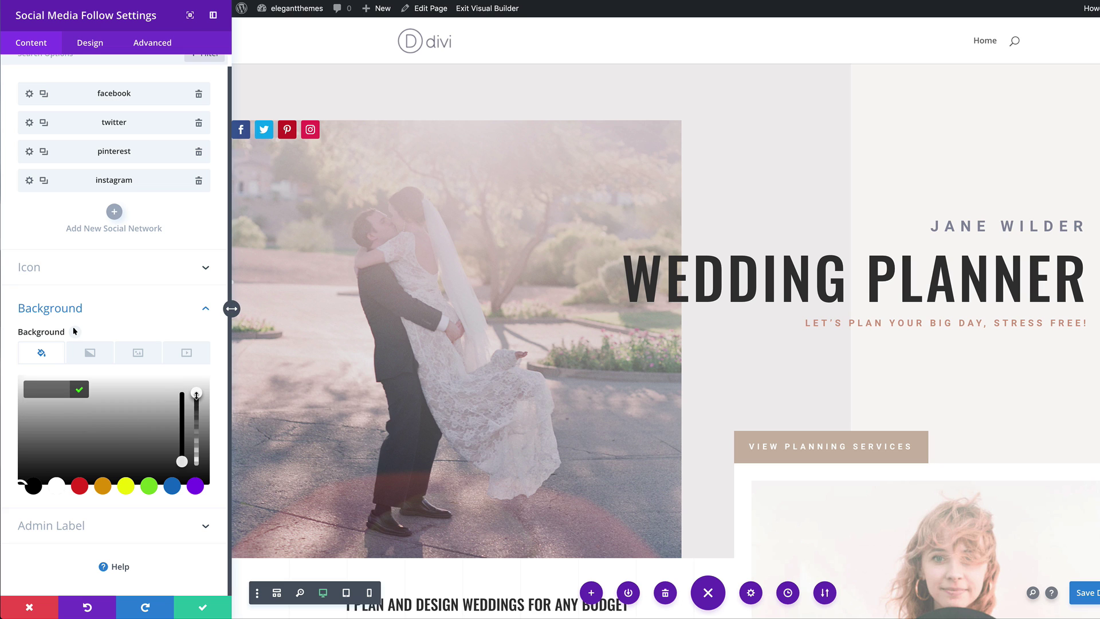
left_click_drag(200, 408, 200, 420)
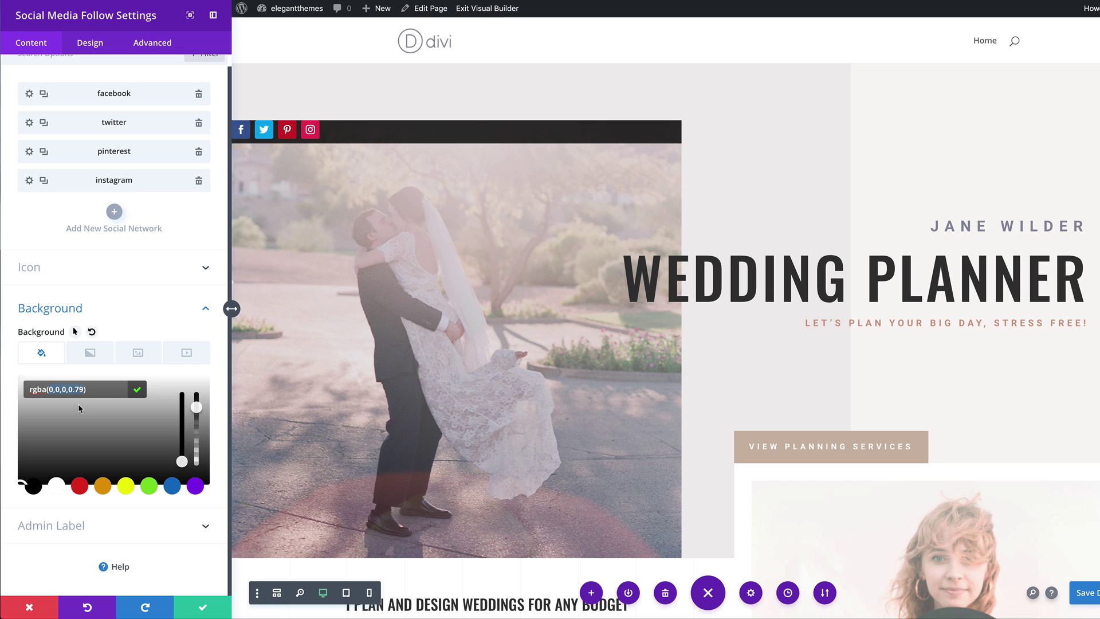
key("ctrl+v")
key("Return")
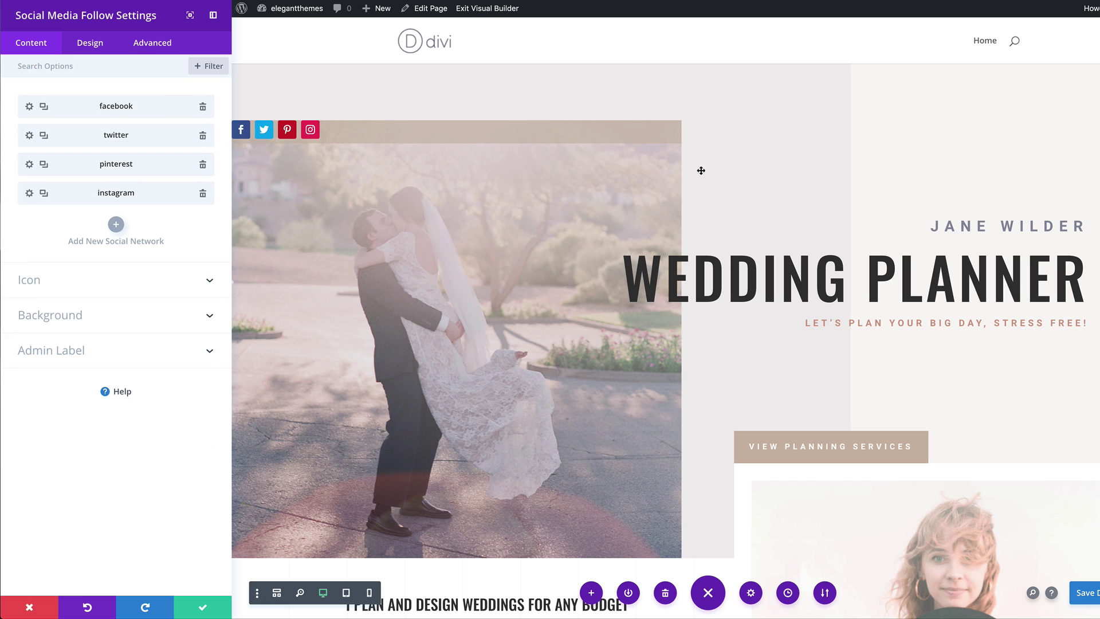
Set the social follow module's width to 64px so its icons stack vertically.
left_click(93, 45)
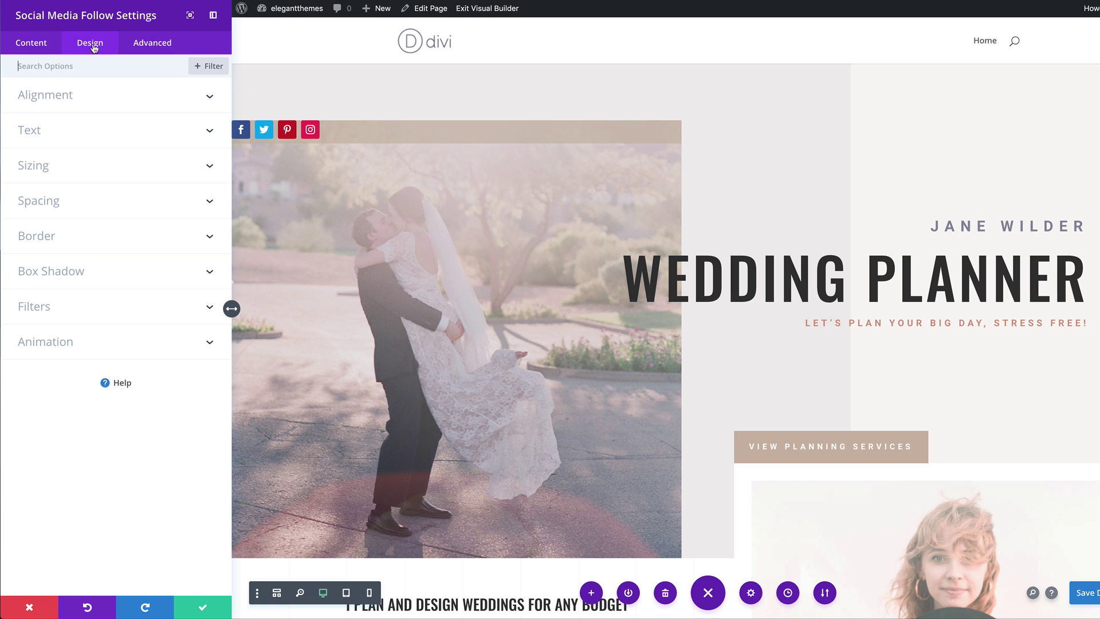
left_click(95, 69)
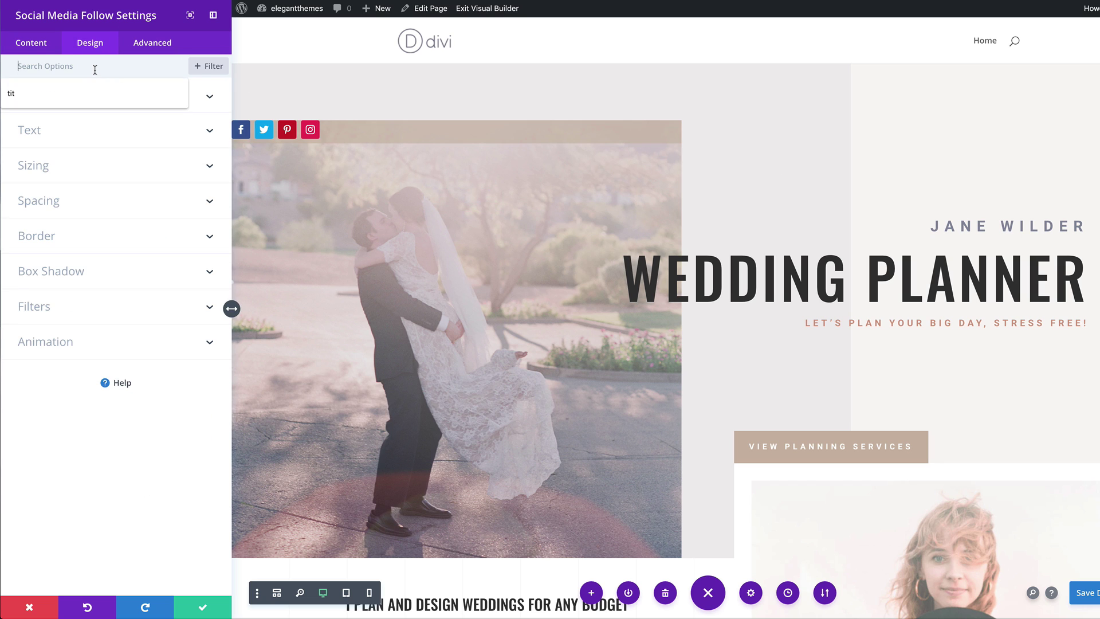
left_click(38, 166)
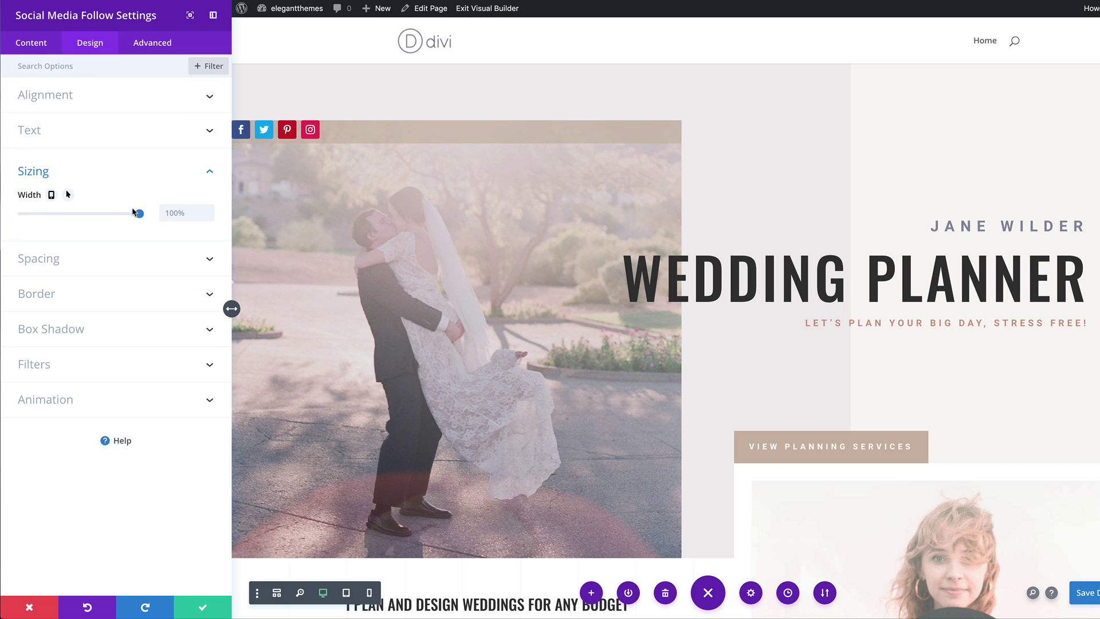
left_click(184, 215)
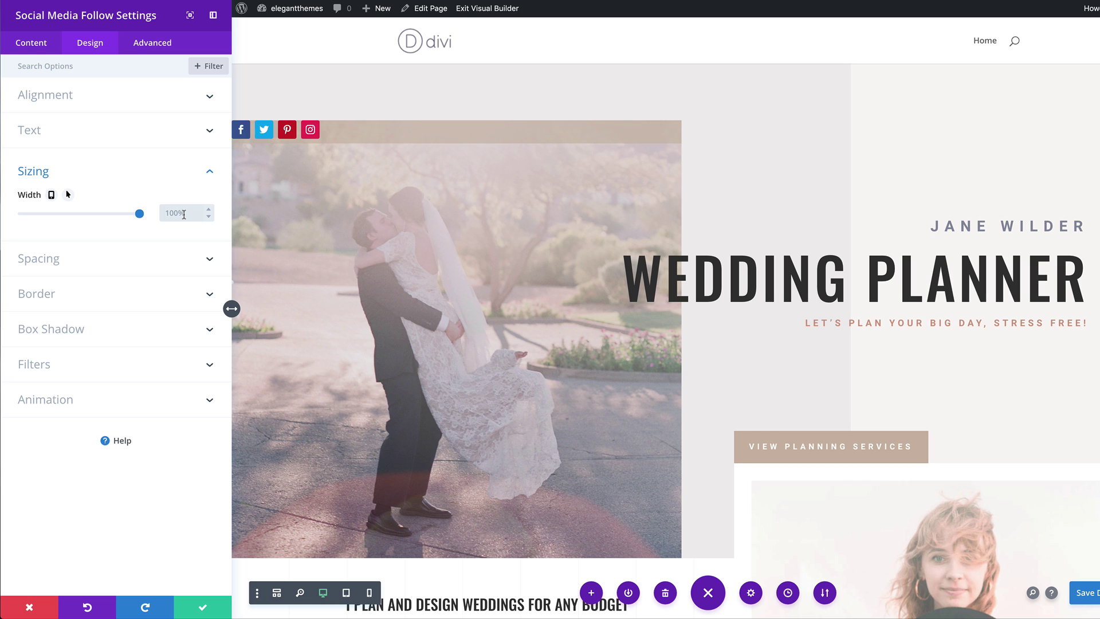
type("64")
key("Return")
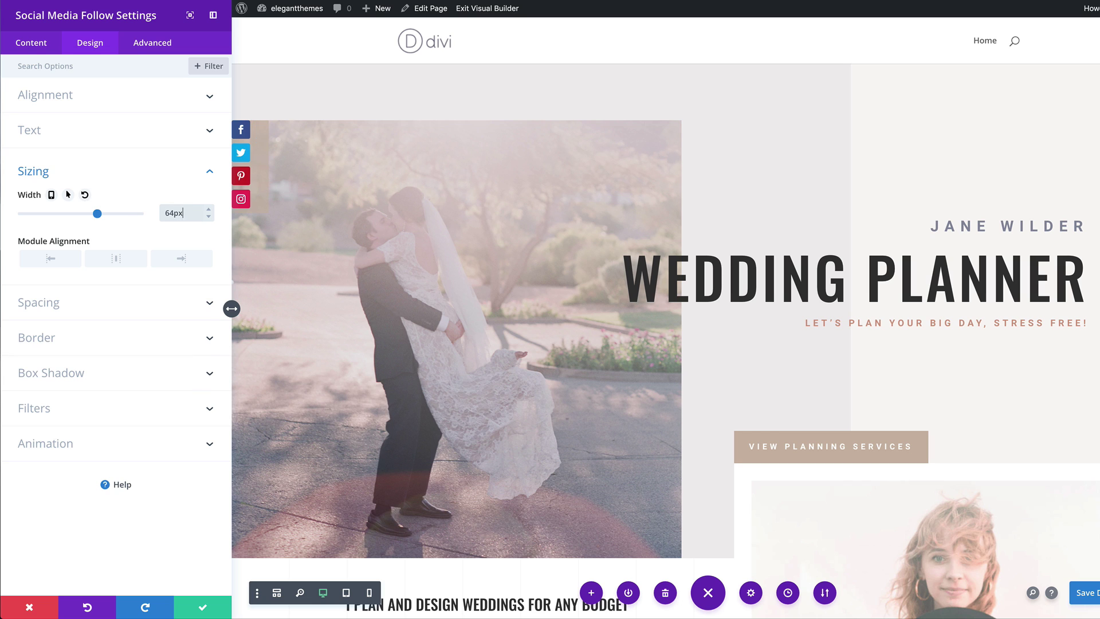
Give the module a -3vw top margin, with a 30px top margin on tablet.
left_click(46, 304)
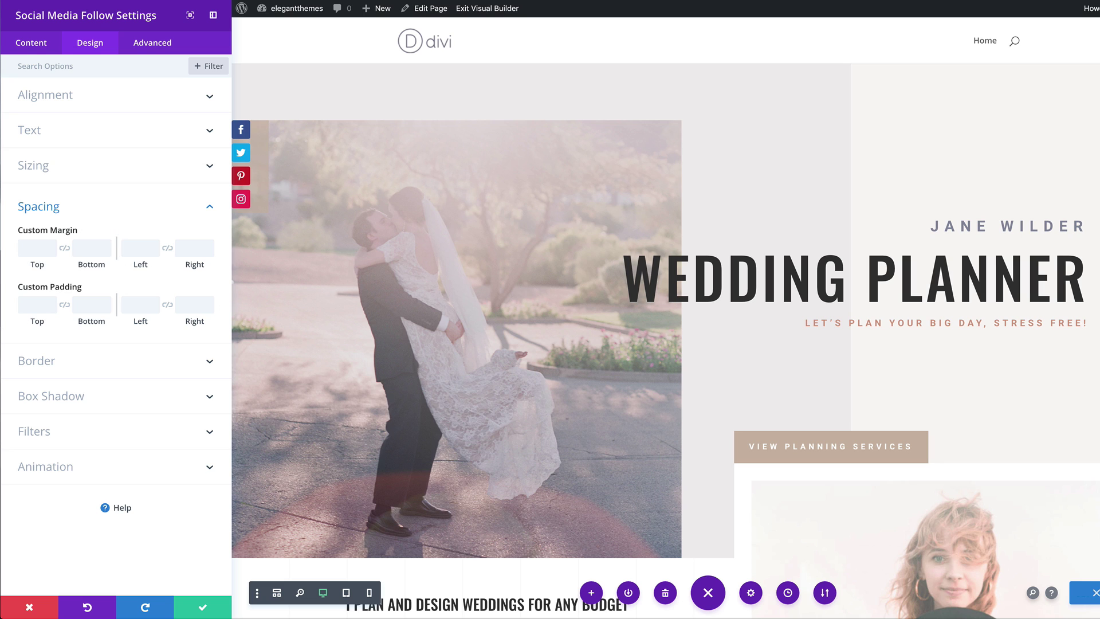
left_click(36, 247)
type("-3vw")
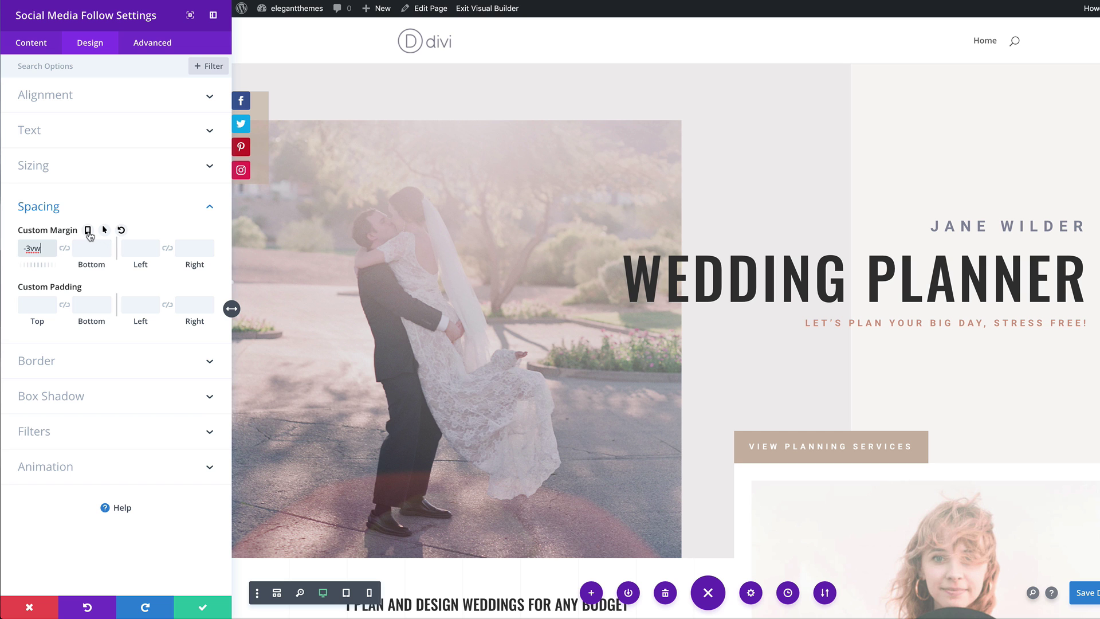
left_click(88, 231)
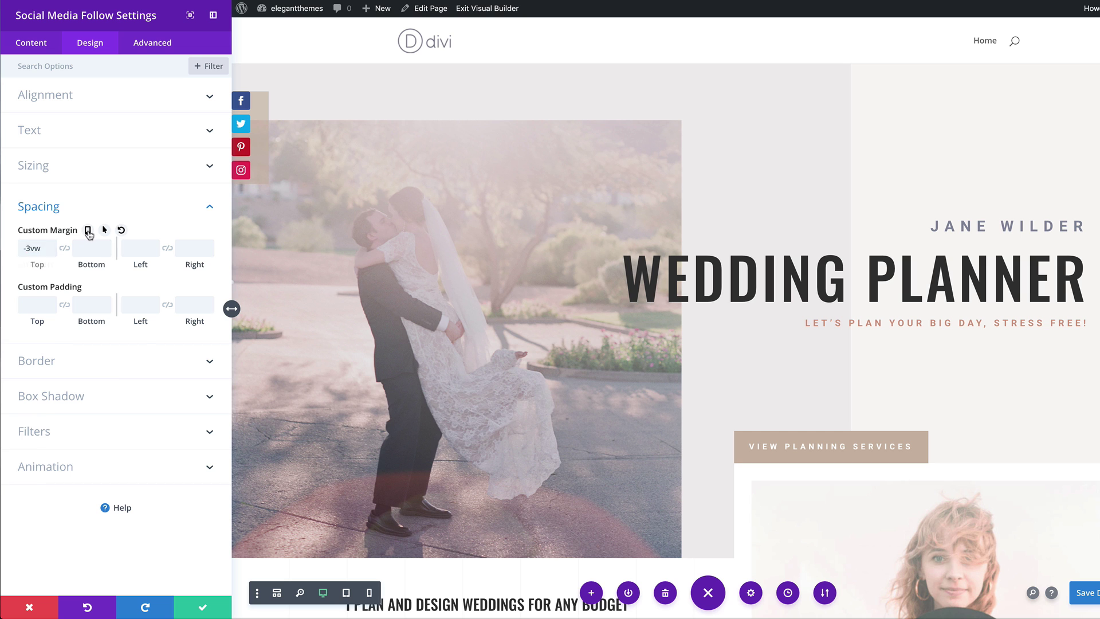
left_click(117, 252)
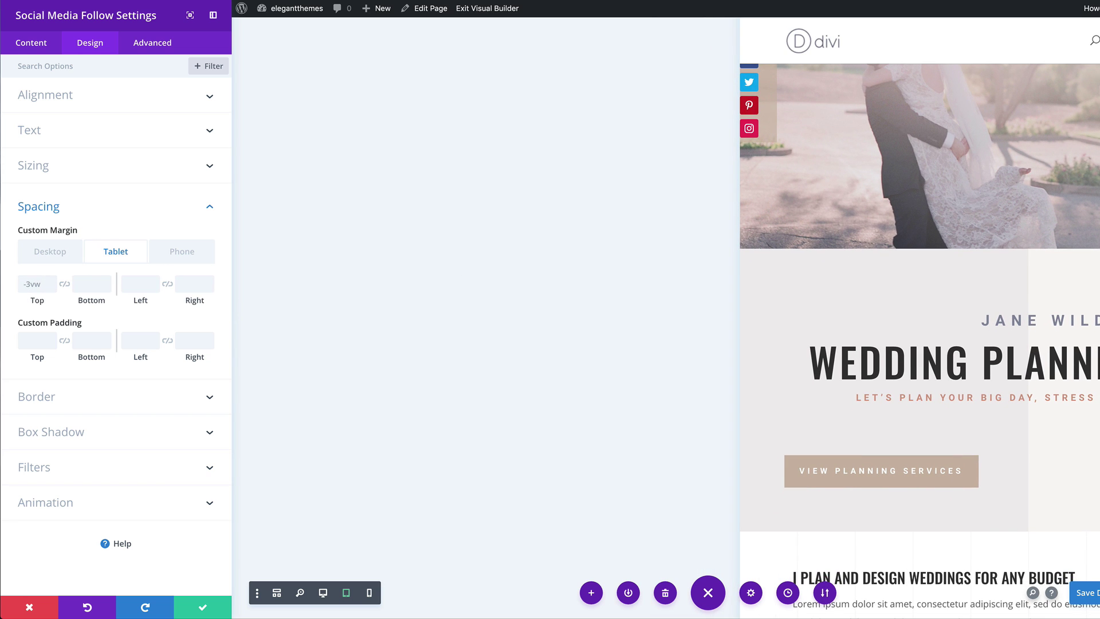
left_click(37, 283)
type("30px")
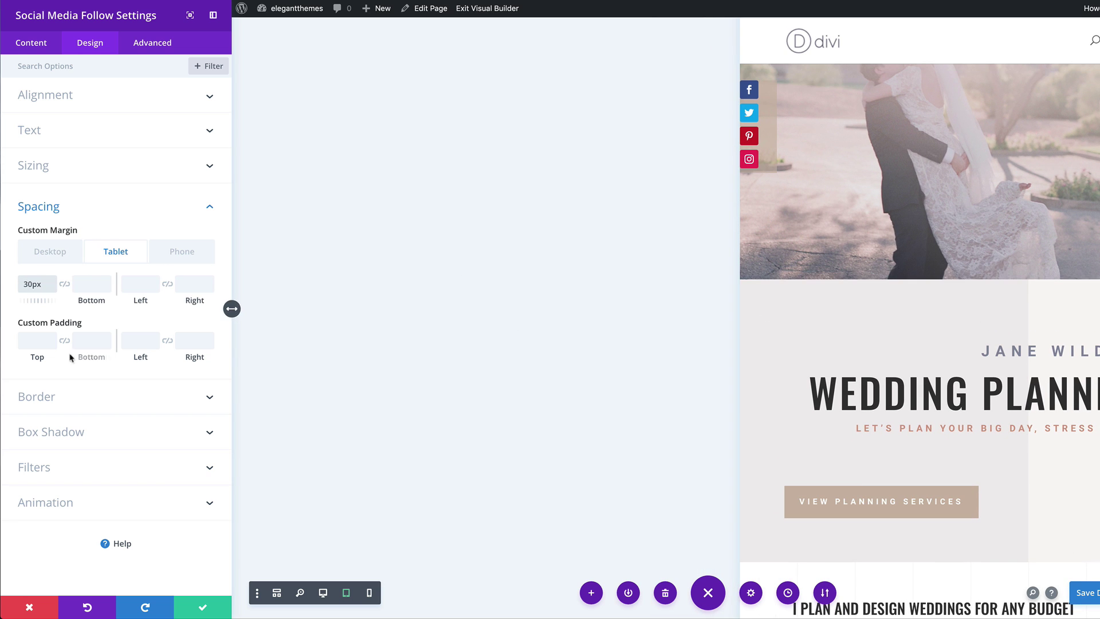
Set the module's padding to 16px on top, bottom, left and right.
left_click(38, 344)
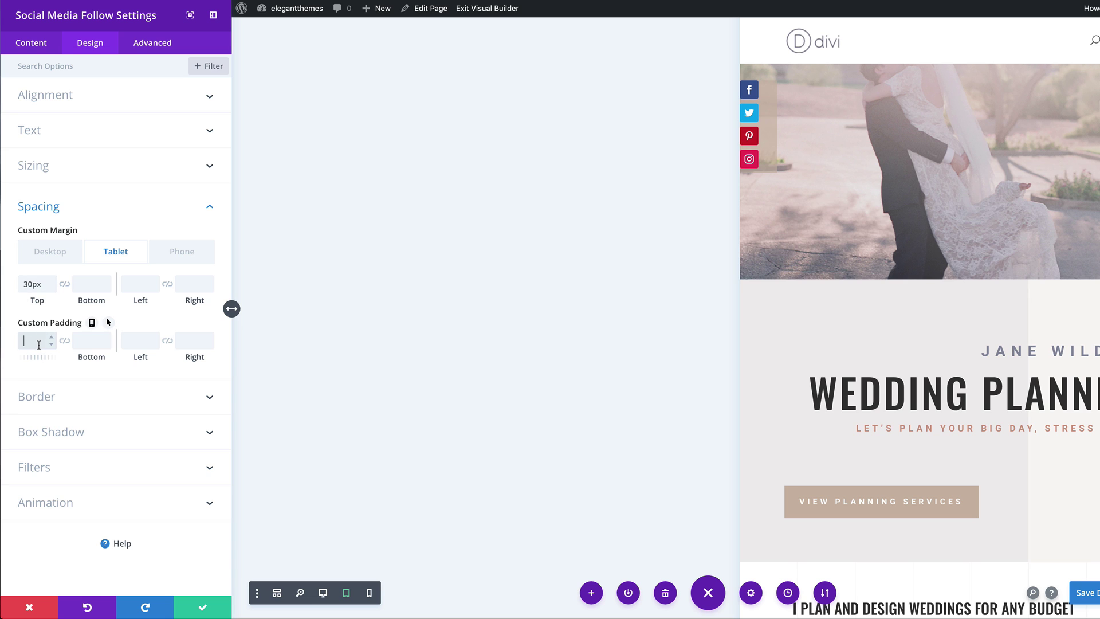
type("16px")
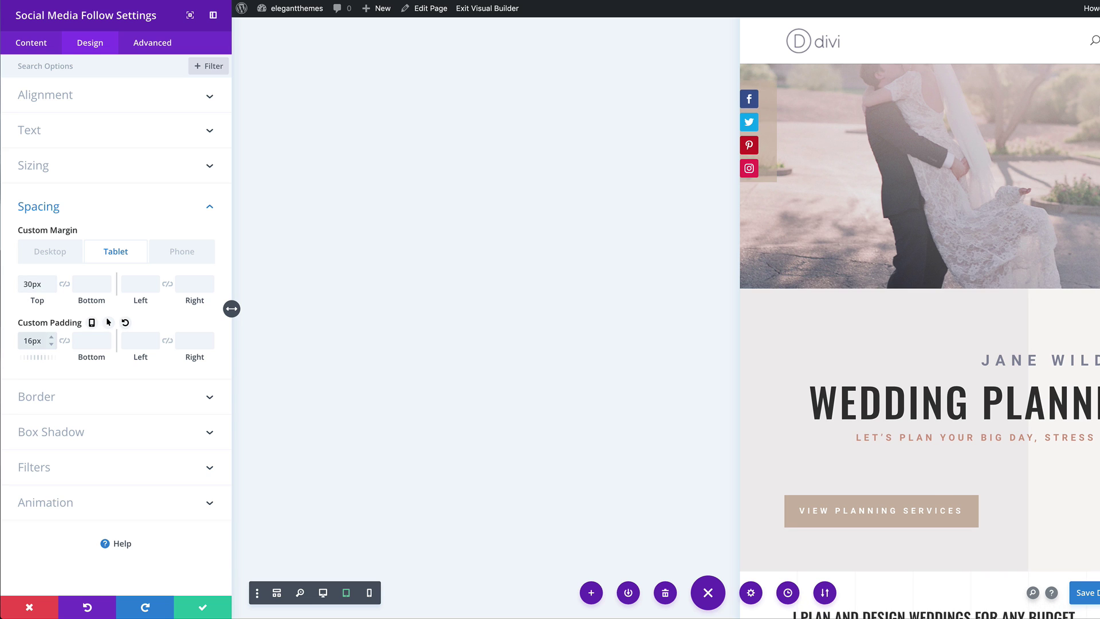
left_click(64, 340)
left_click(139, 342)
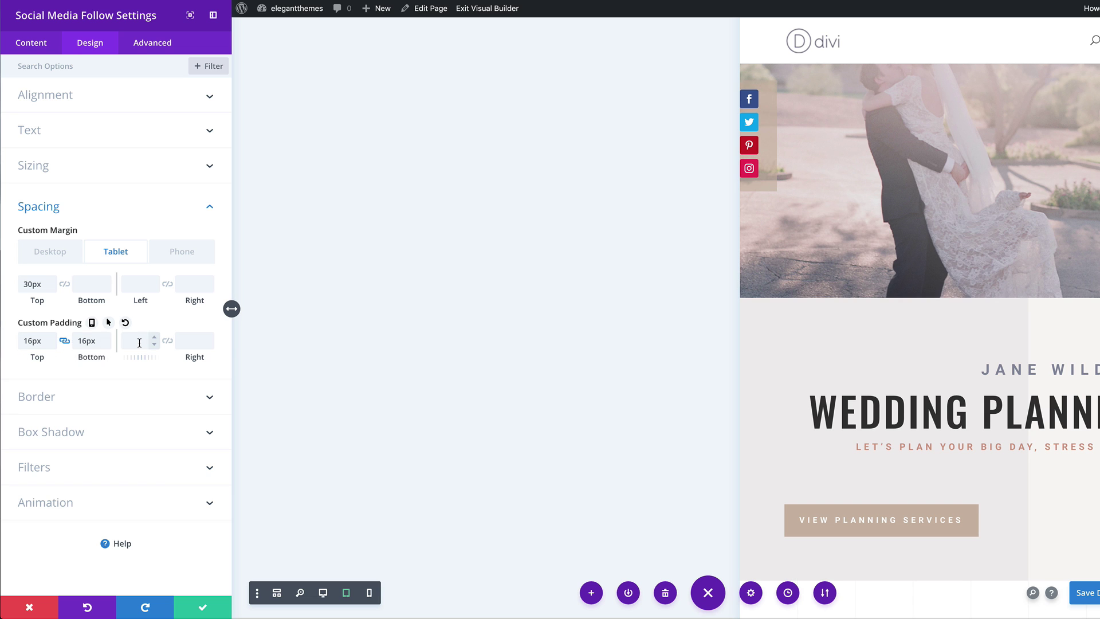
left_click(139, 343)
type("16")
left_click(168, 341)
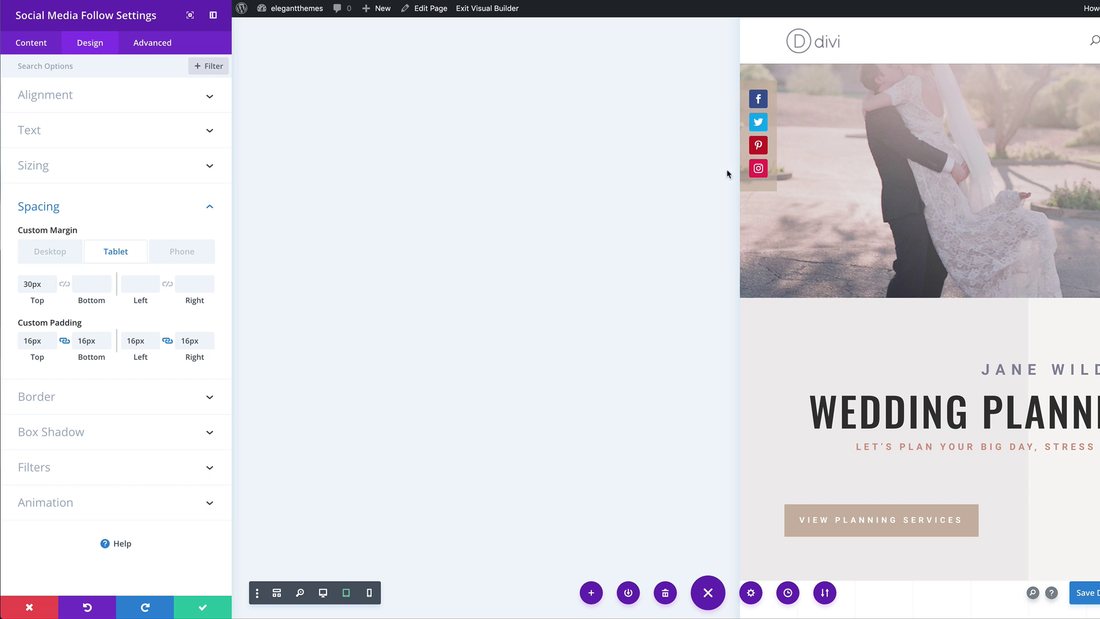
Paste a new background colour into the facebook icon's own settings.
left_click(52, 253)
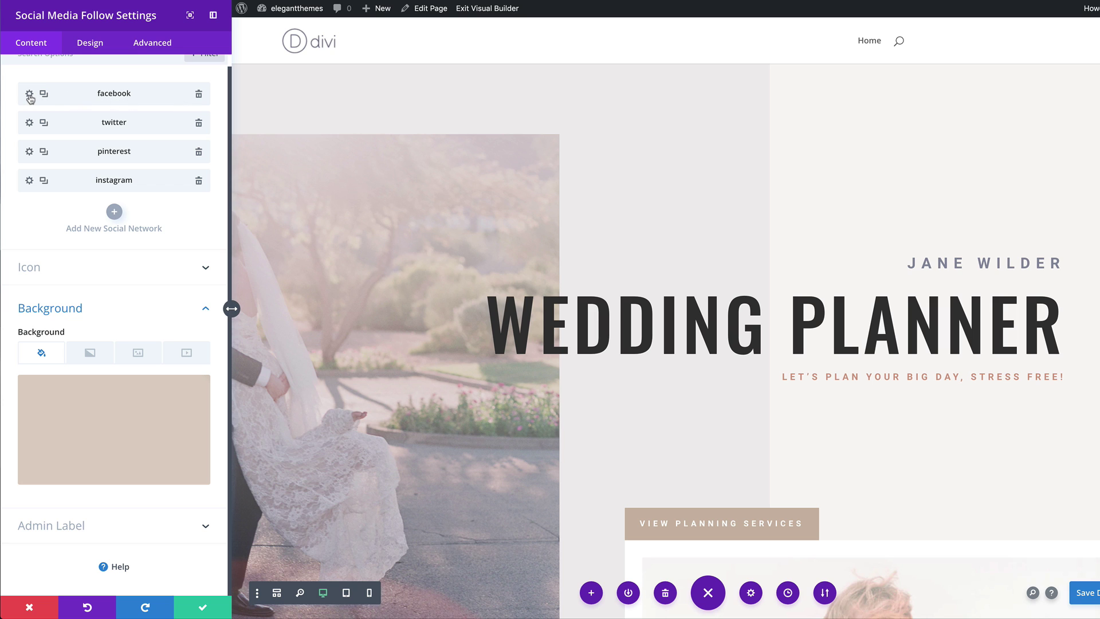
scroll(32, 117, "up", 1)
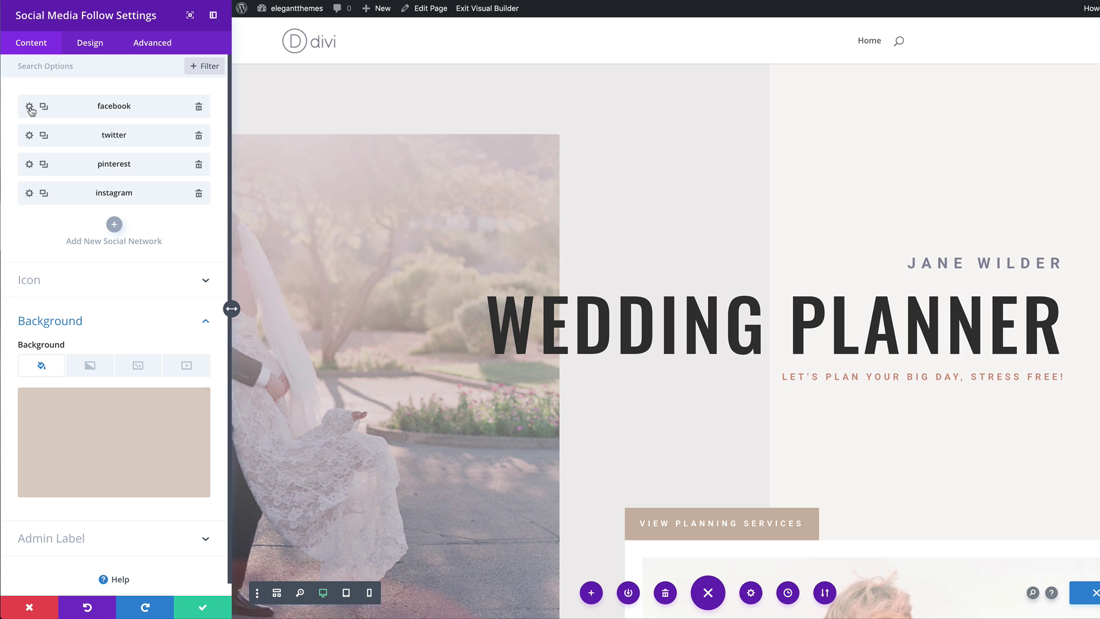
left_click(29, 107)
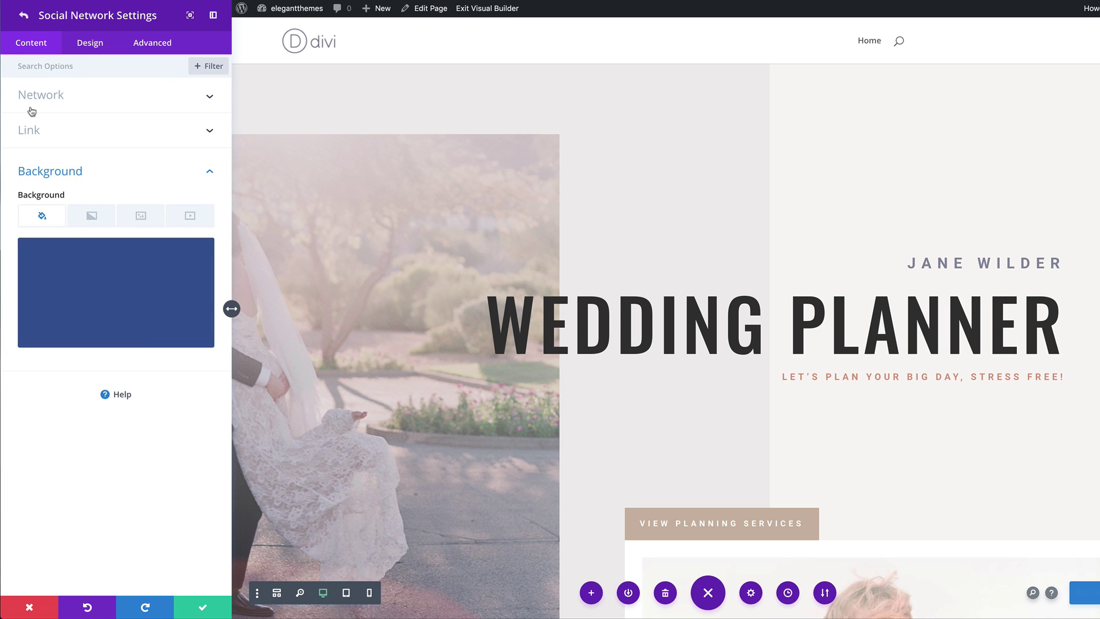
left_click(130, 279)
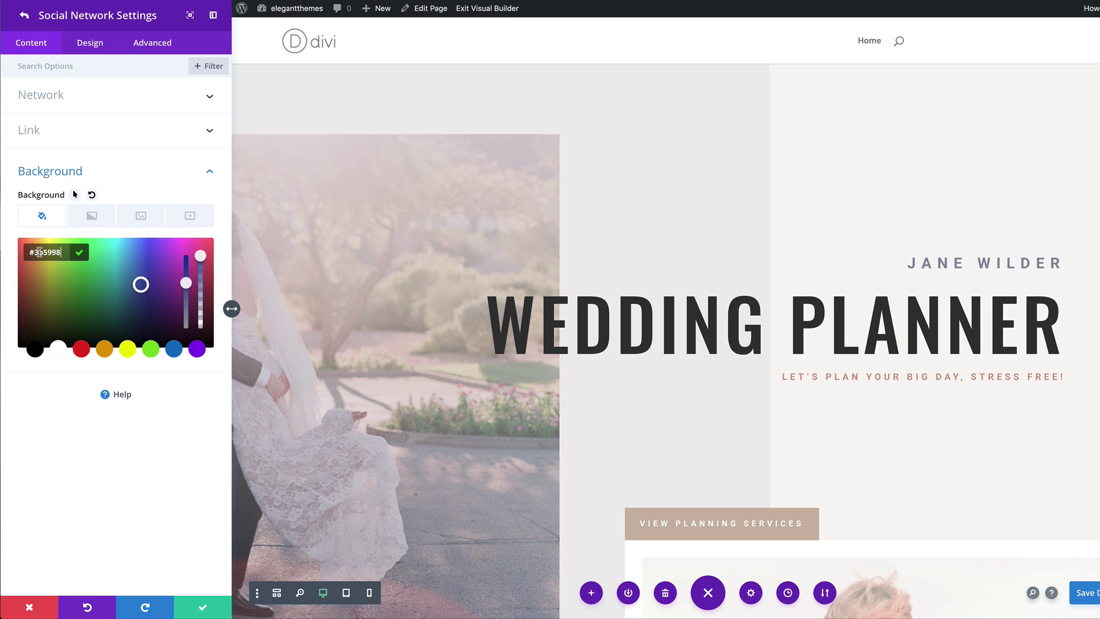
key("ctrl+v")
left_click(24, 15)
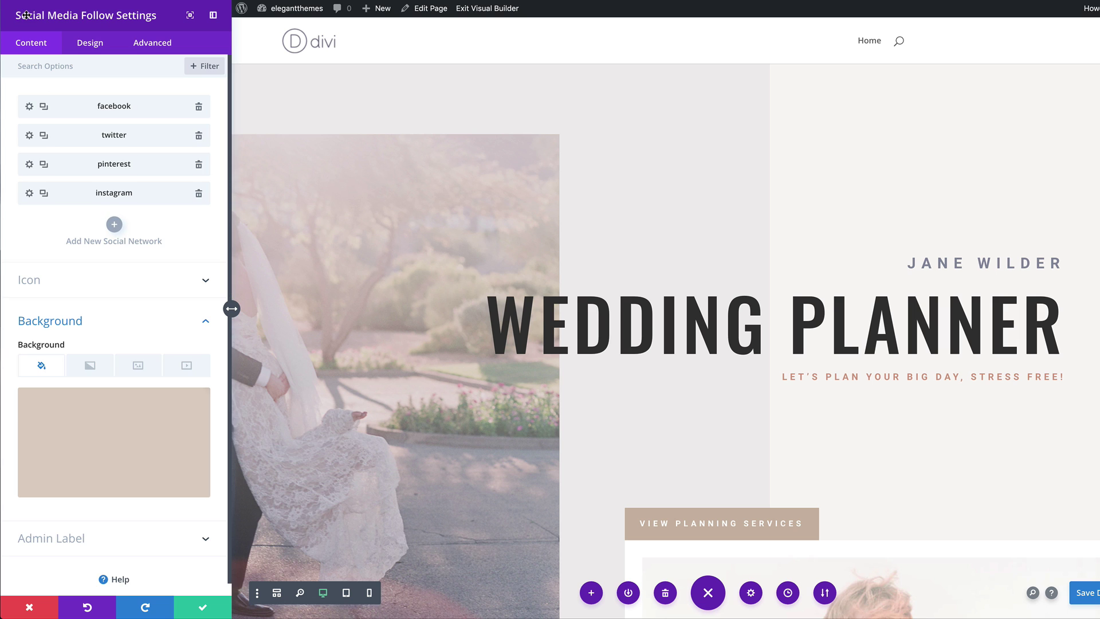
Set the twitter icon's background to #333333 and save the social follow settings.
left_click(29, 135)
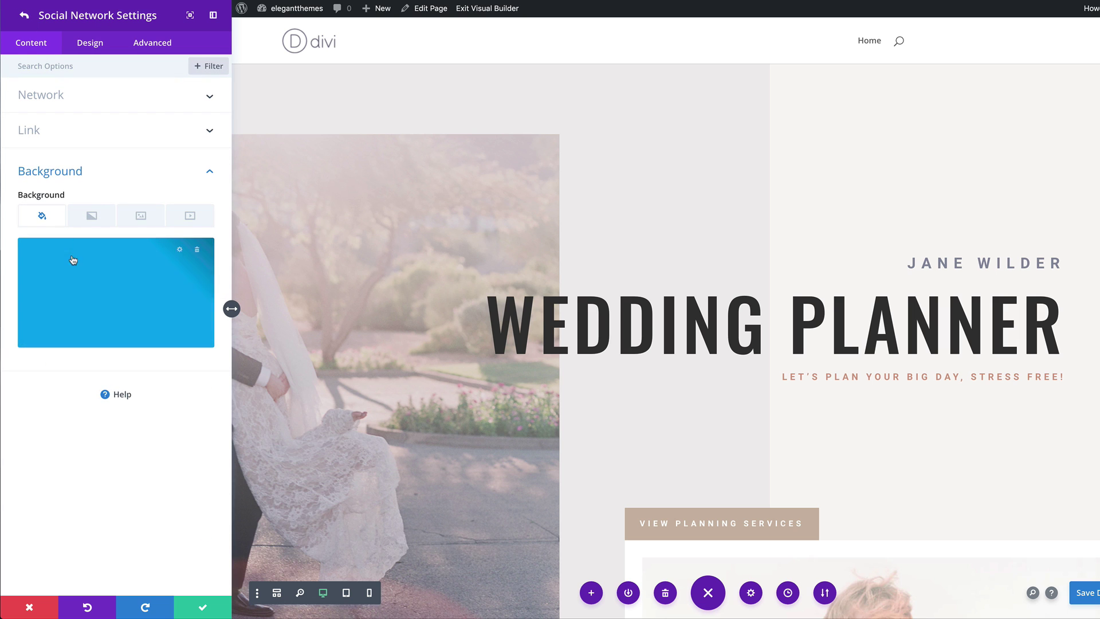
left_click(96, 281)
type("#333333")
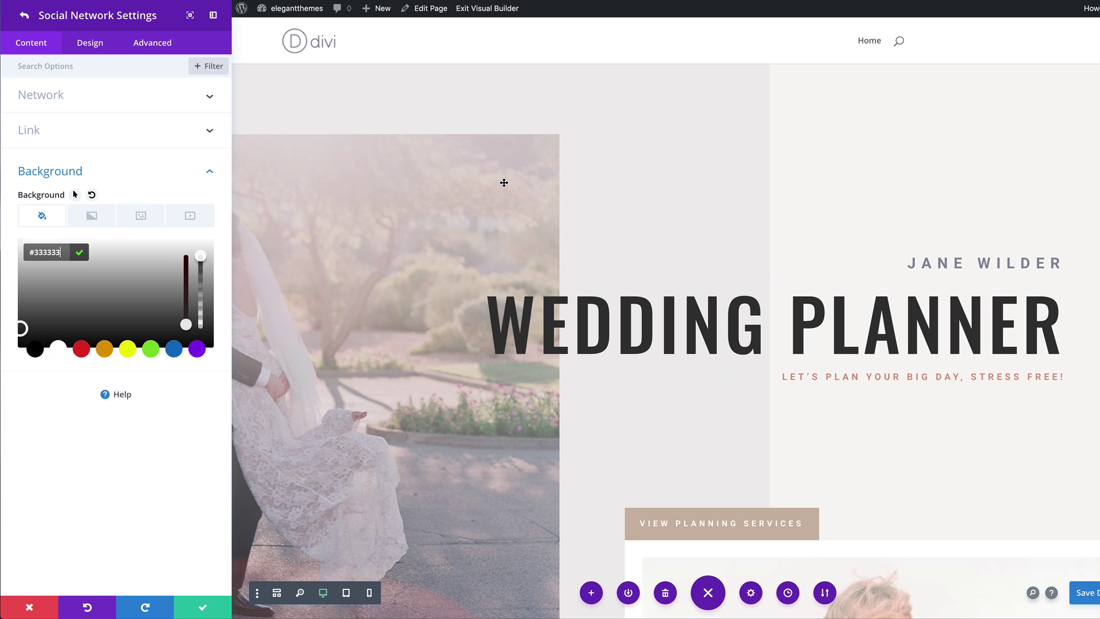
left_click(203, 608)
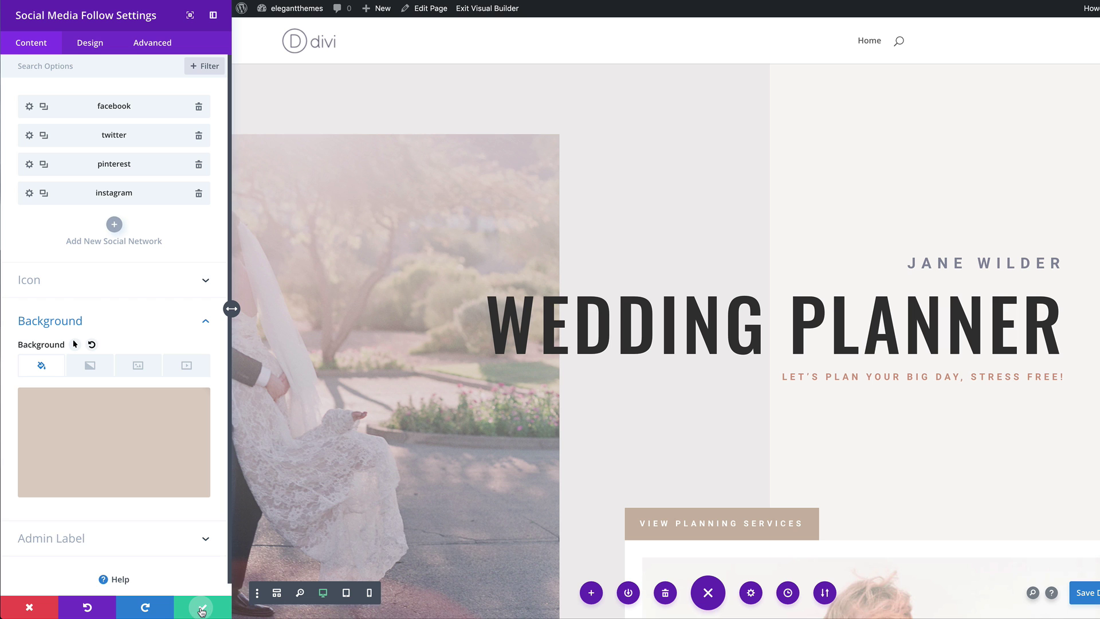
left_click(203, 608)
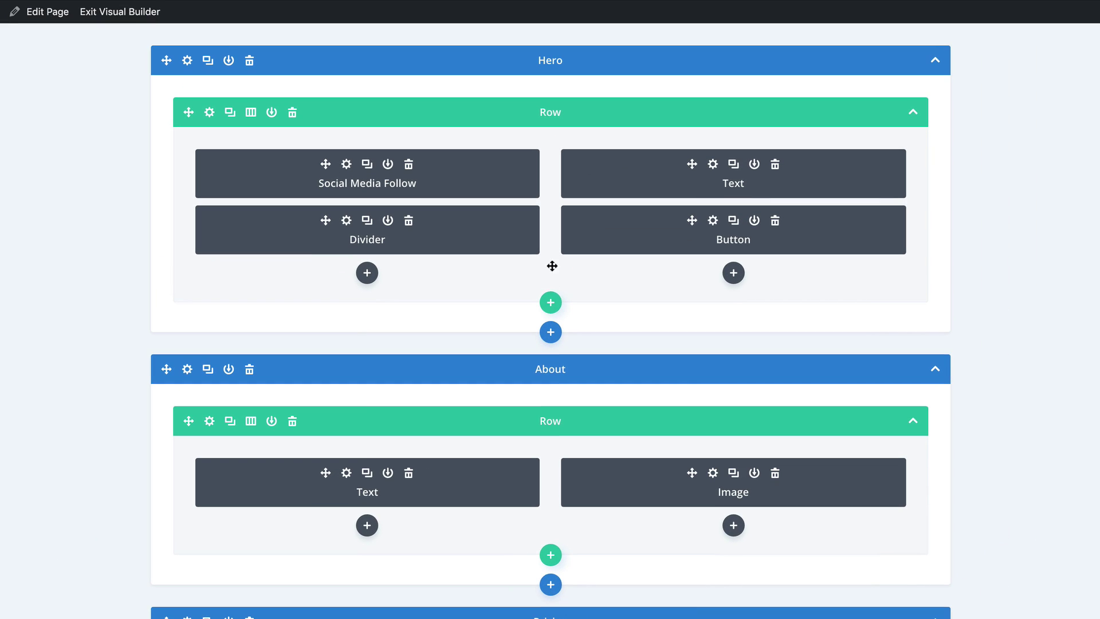
Add a one-column row above the Hero row, move Social Media Follow into it, and open its settings.
left_click(744, 140)
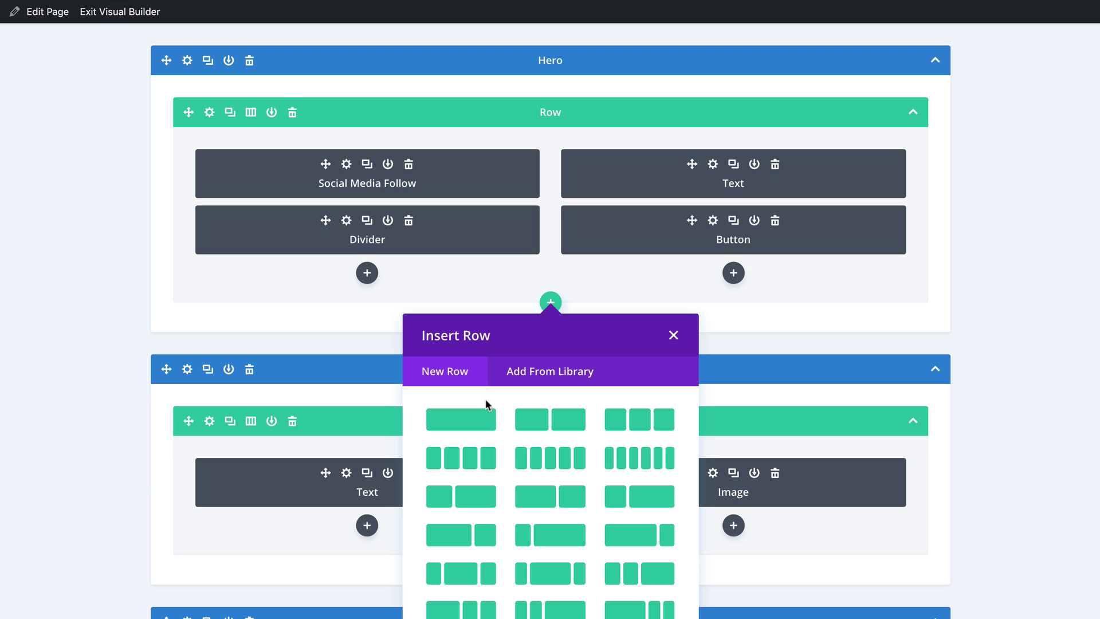
left_click(489, 421)
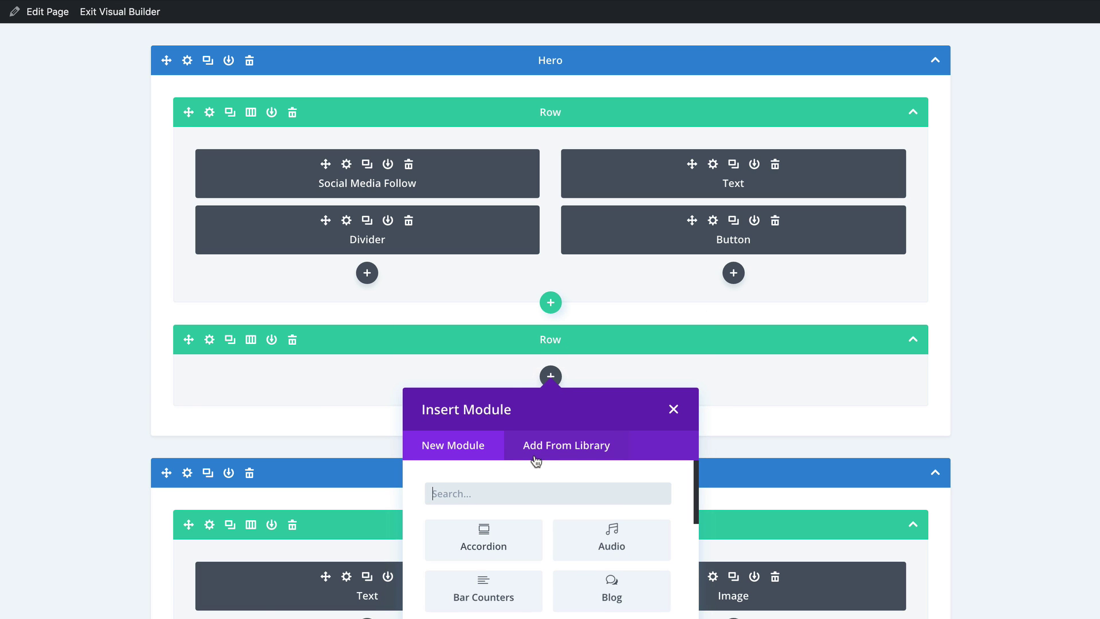
left_click(604, 369)
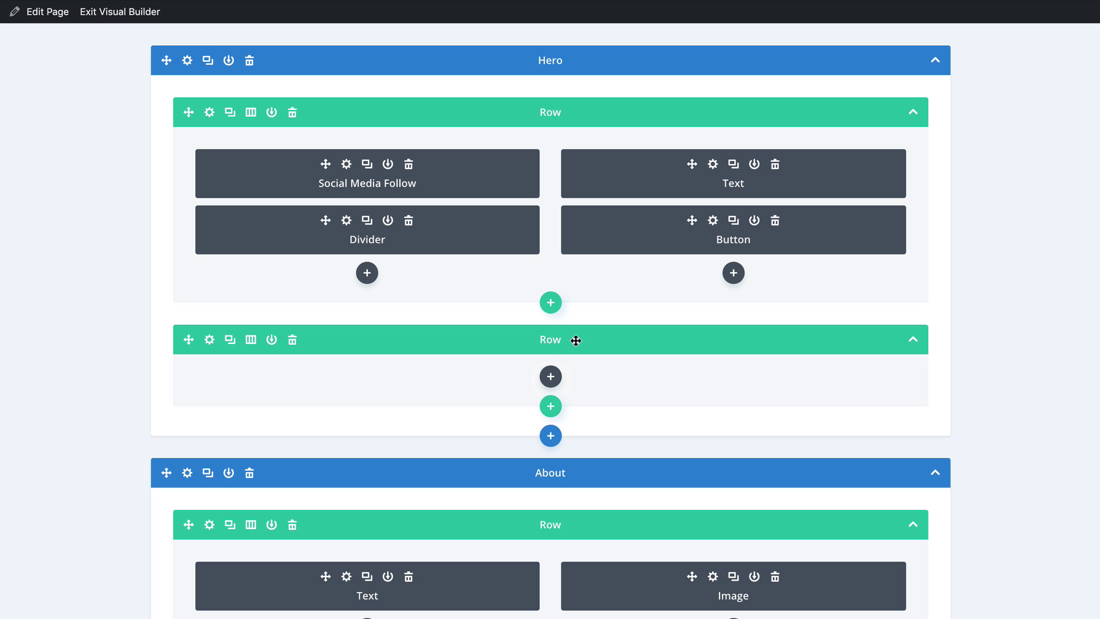
left_click_drag(574, 341, 583, 142)
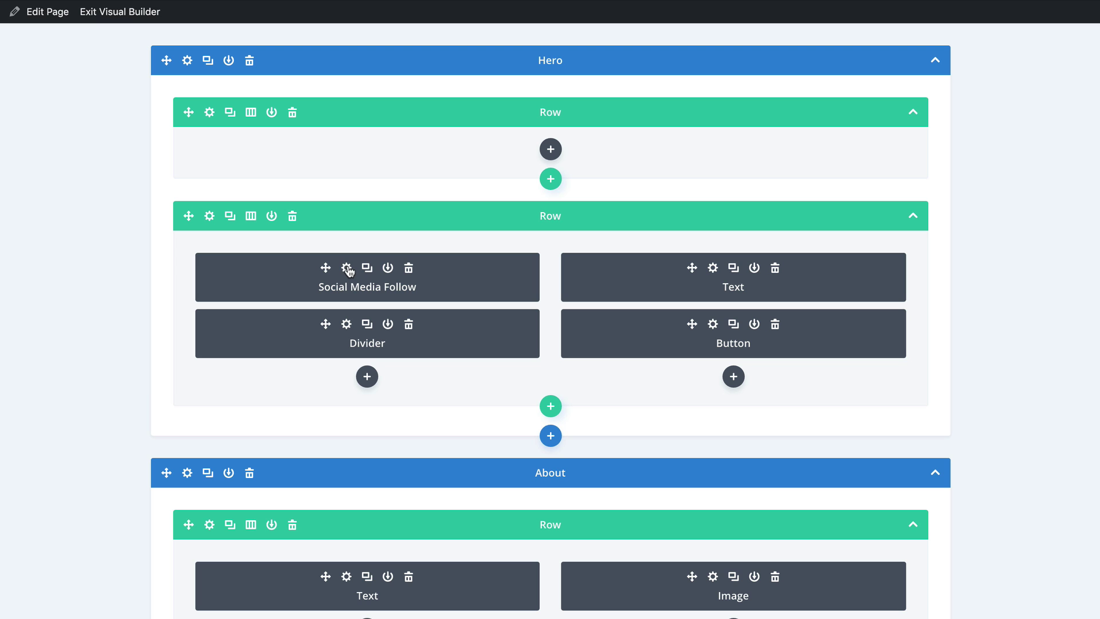
left_click_drag(349, 255, 386, 147)
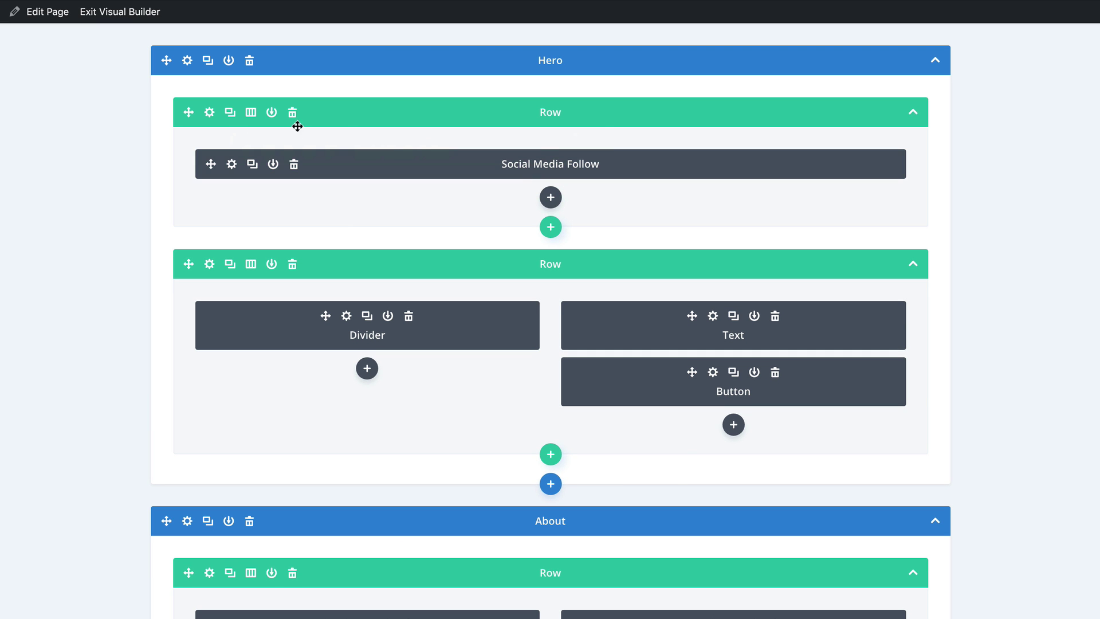
left_click(210, 113)
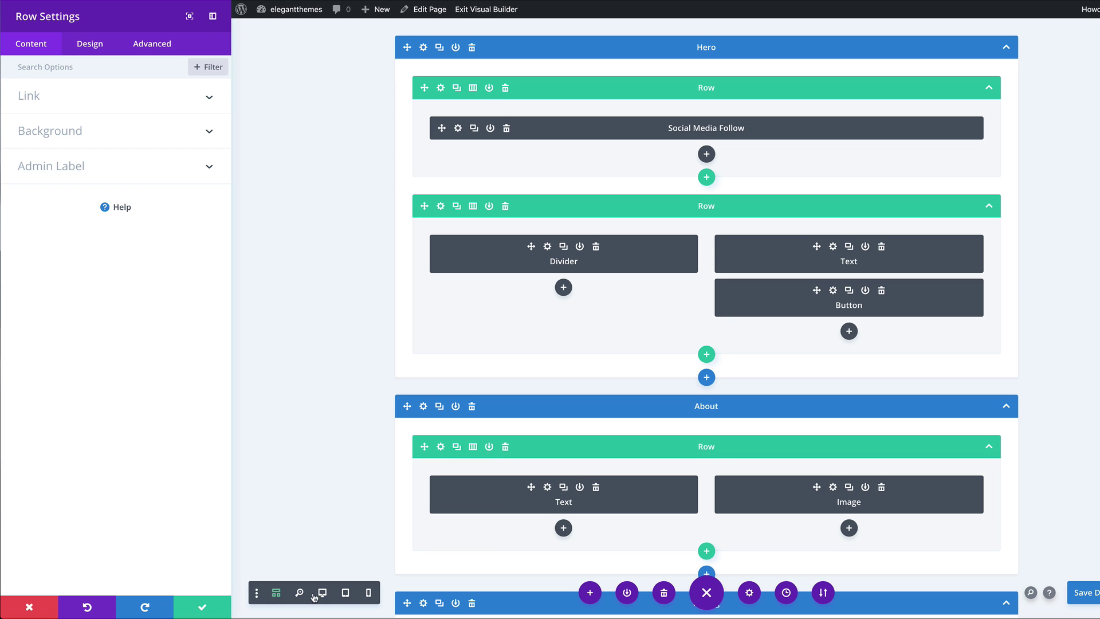
In desktop view, give the row a custom width of 100%.
left_click(322, 593)
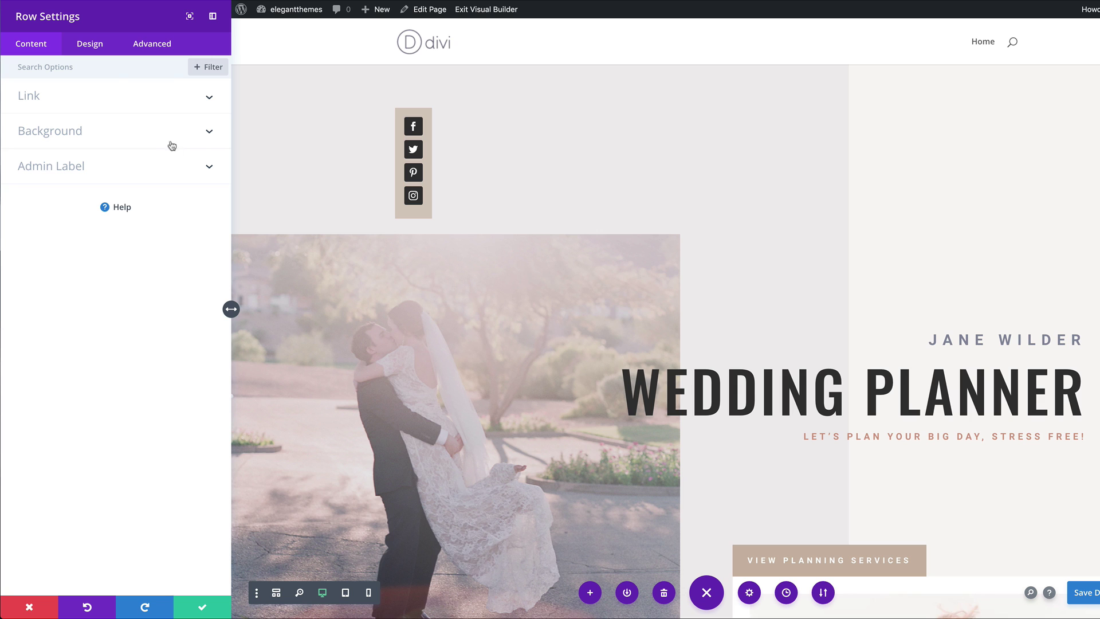
left_click(90, 47)
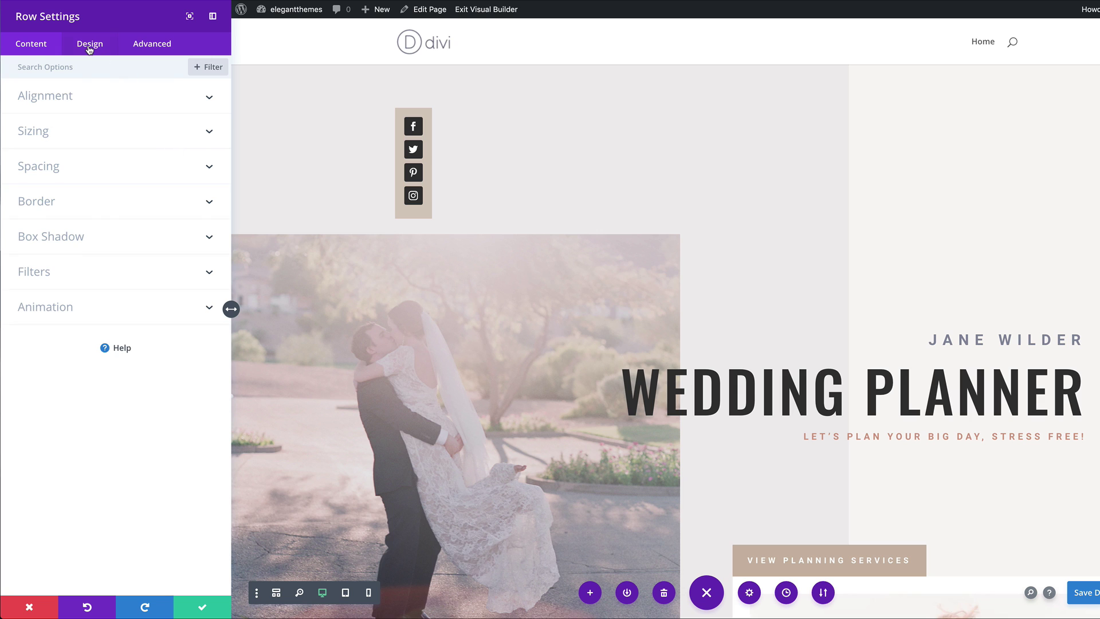
left_click(50, 135)
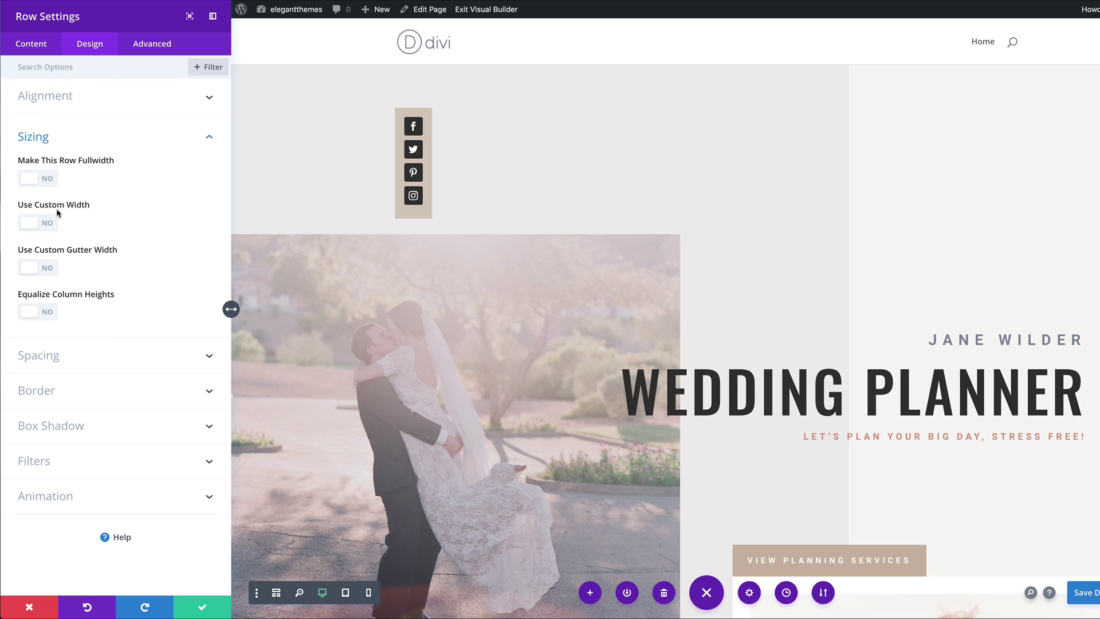
left_click(49, 224)
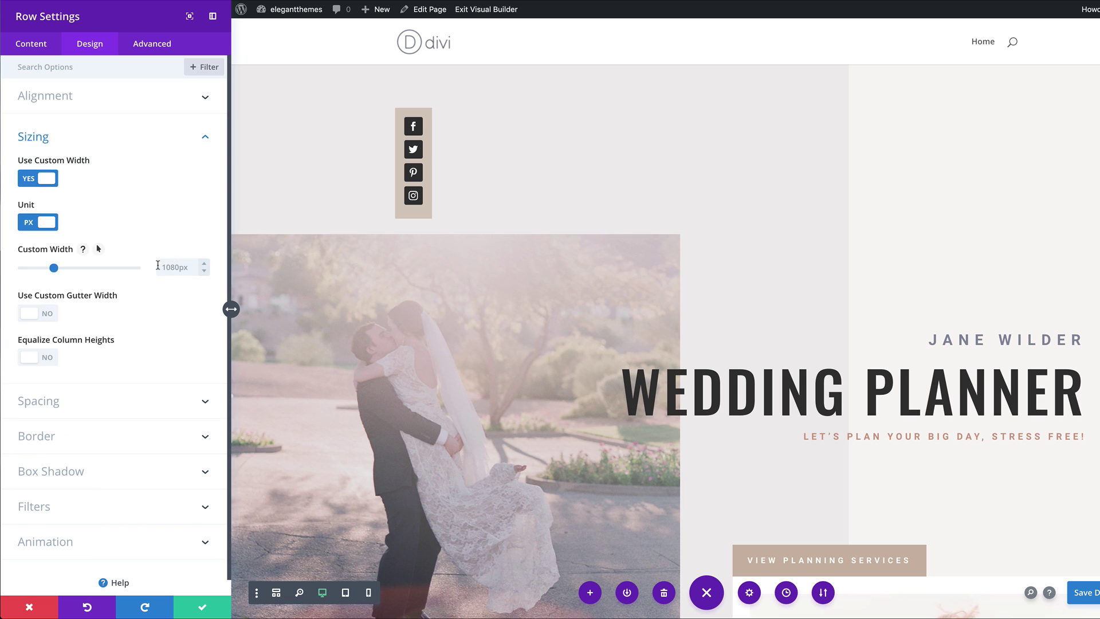
left_click(28, 223)
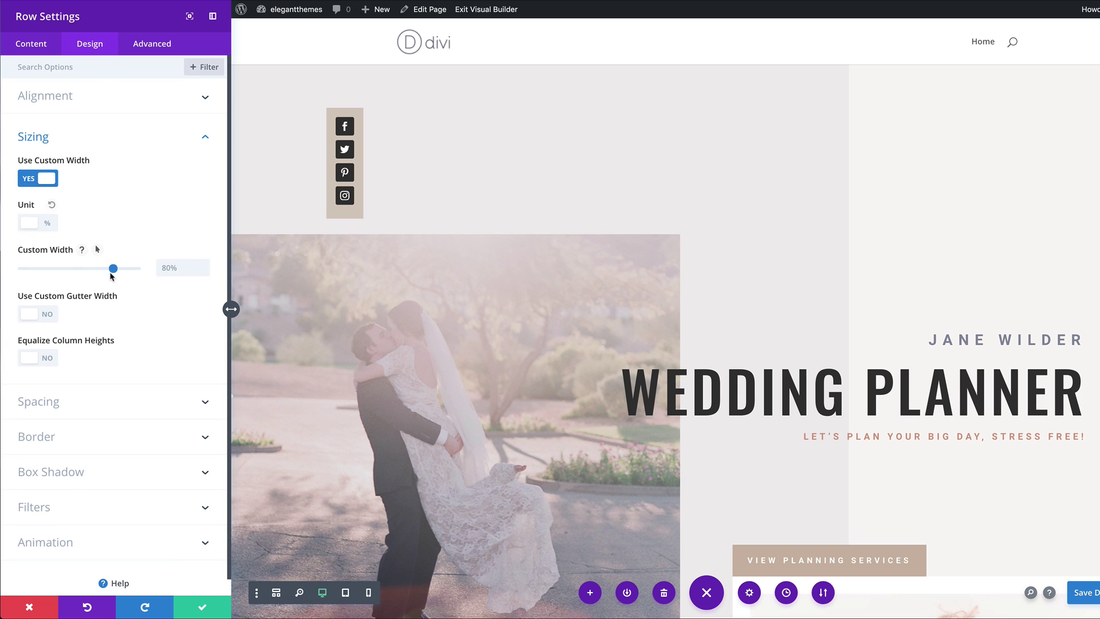
left_click_drag(114, 270, 155, 275)
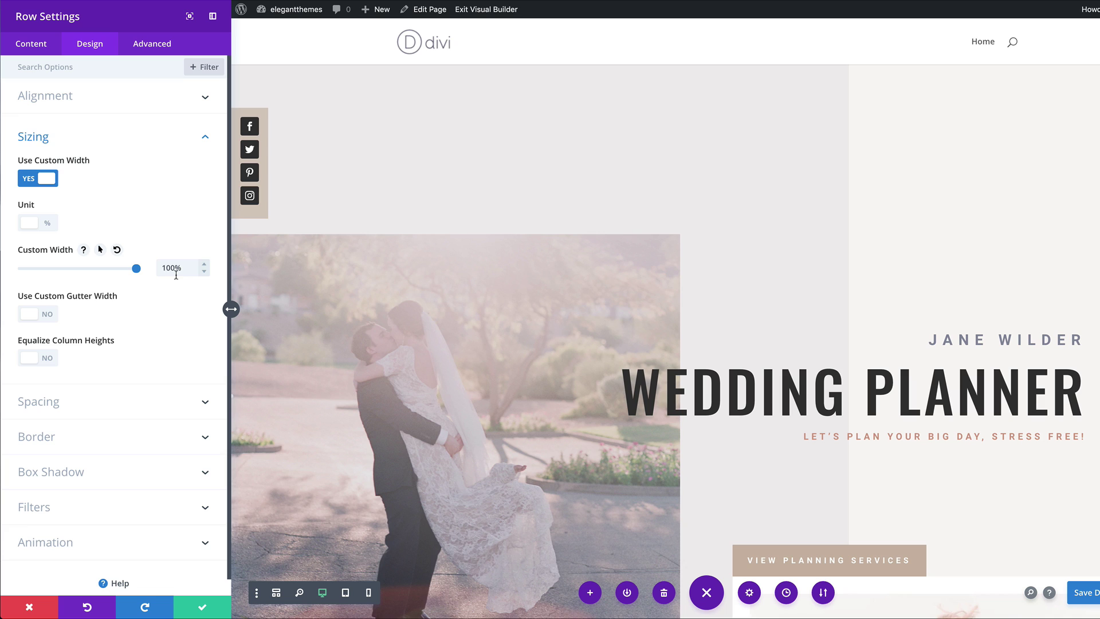
Set the row's top and bottom padding to 0px.
scroll(130, 388, "down", 1)
left_click(54, 387)
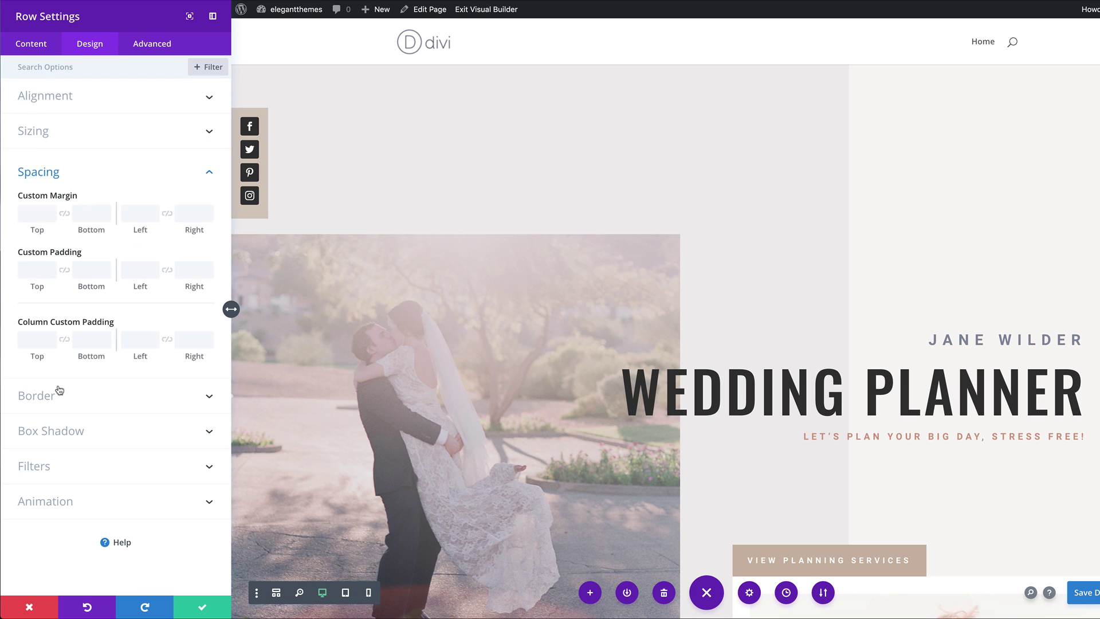
left_click(36, 268)
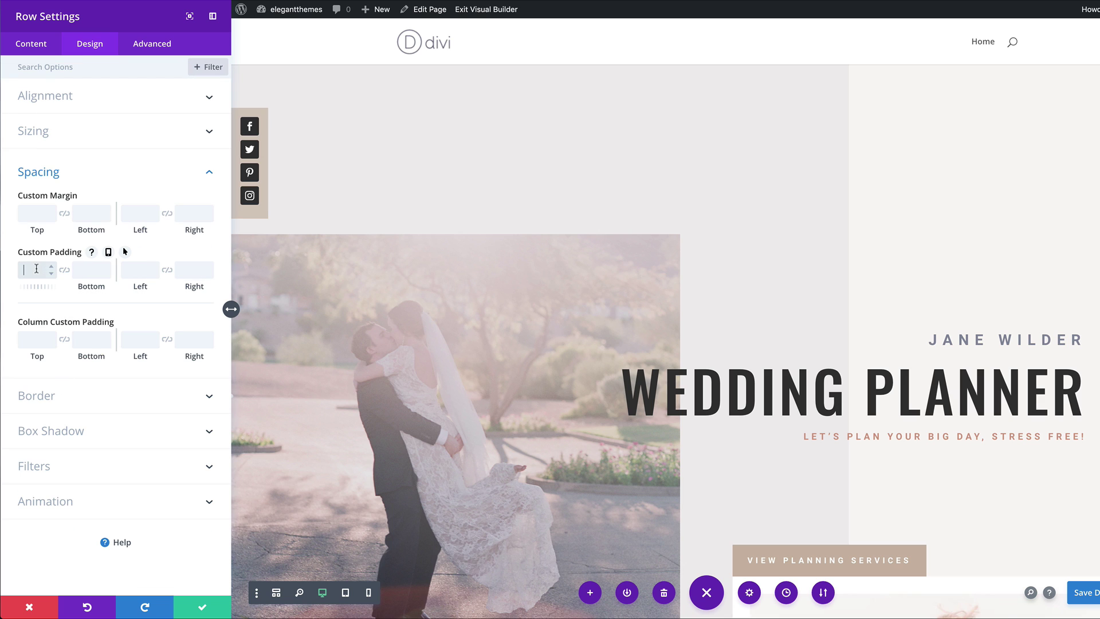
type("0")
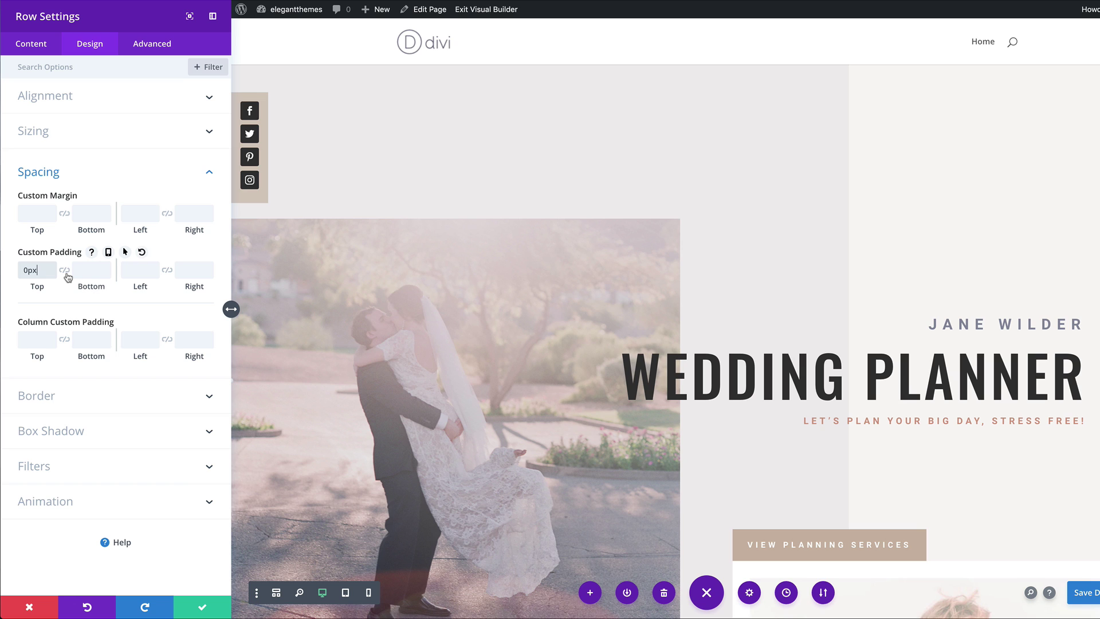
left_click(65, 270)
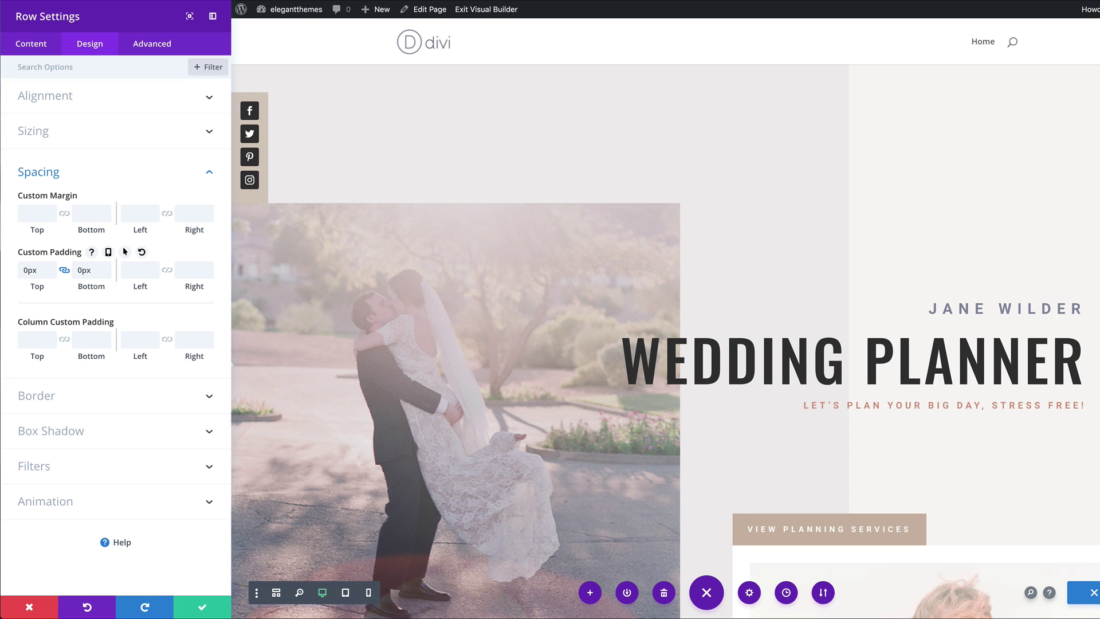
Paste 'z-index: 10;' into the row's Main Element custom CSS and save the row.
left_click(159, 48)
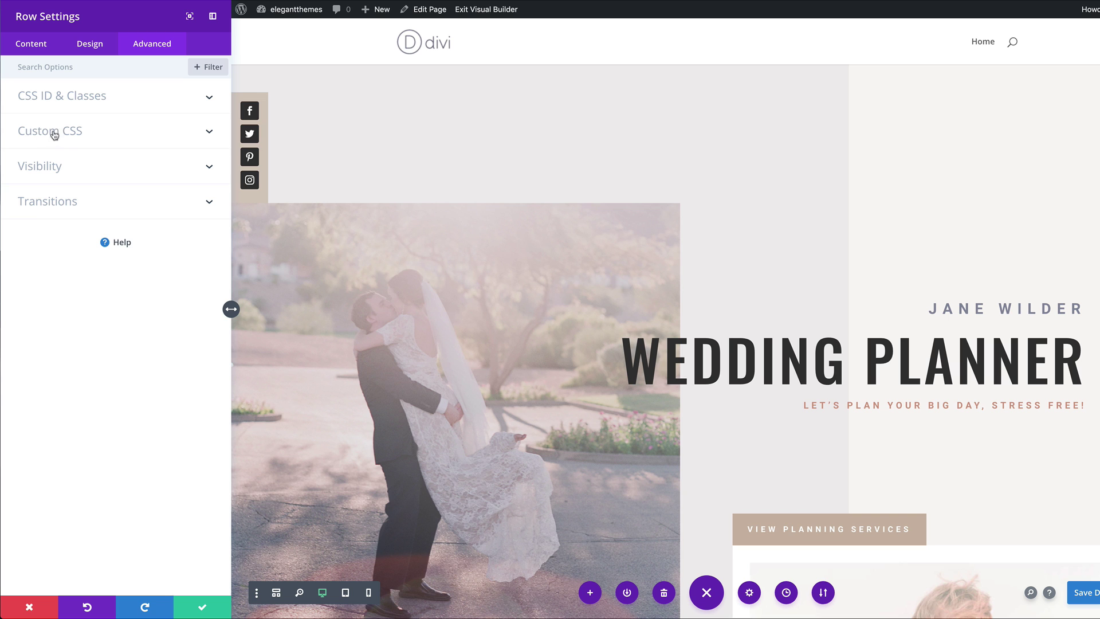
left_click(73, 135)
left_click(83, 209)
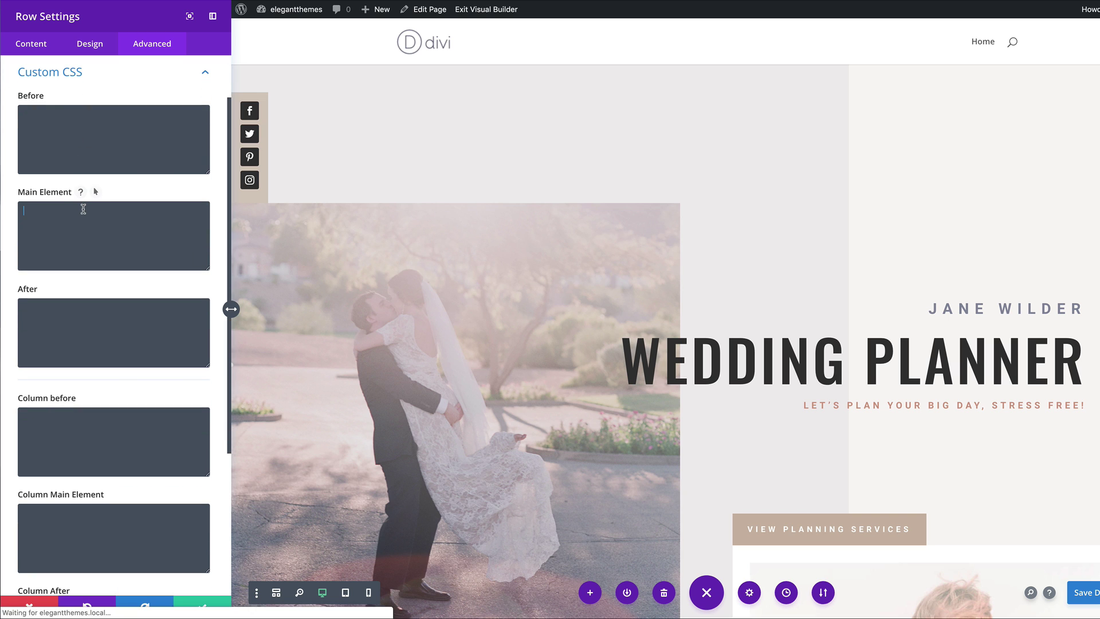
type("z-index: 10;")
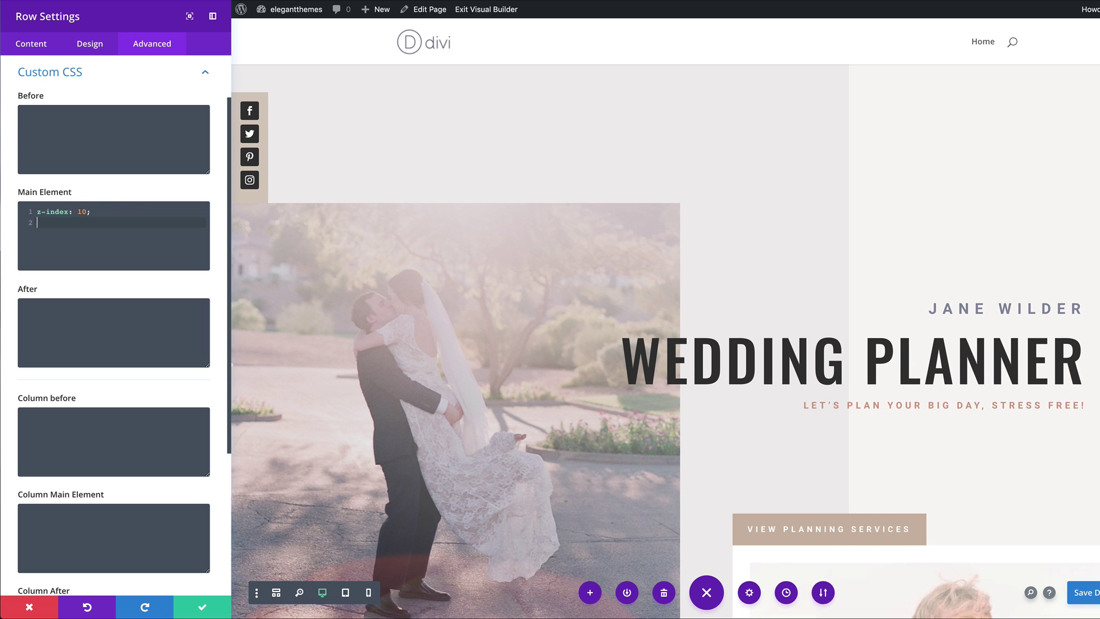
left_click(202, 610)
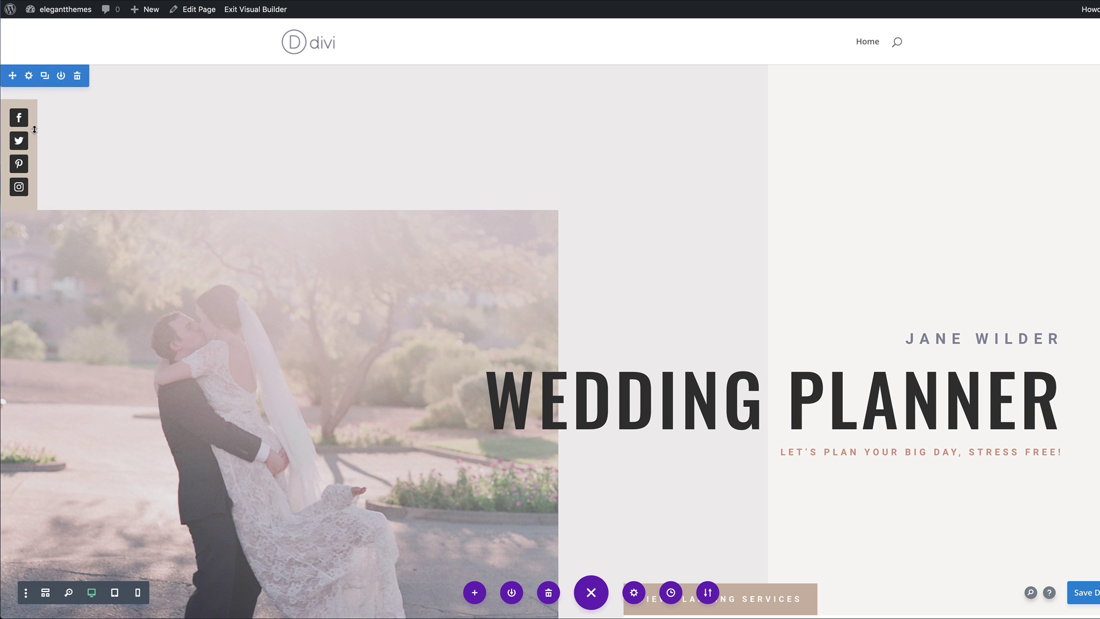
mouse_move(12, 146)
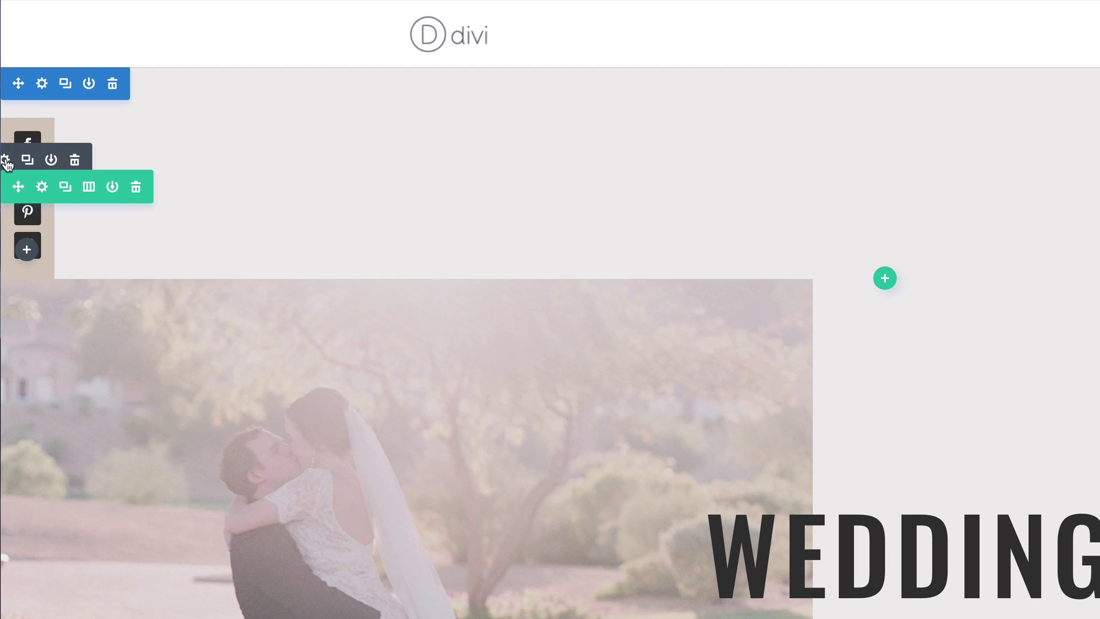
Set the Social Media Follow module's custom bottom margin to -140px.
left_click(5, 163)
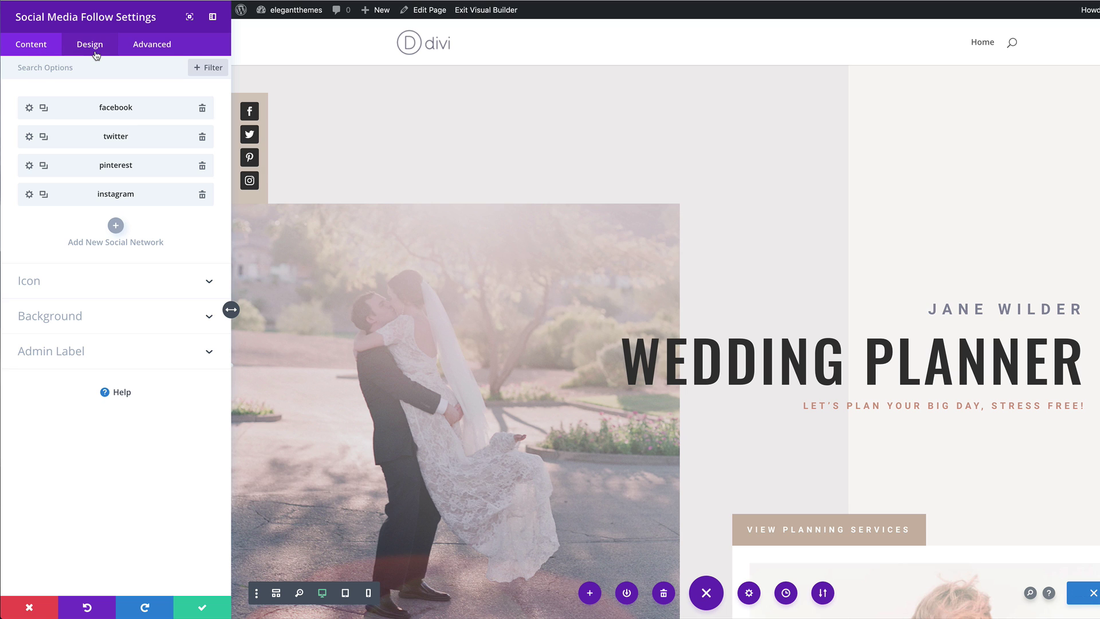
left_click(95, 51)
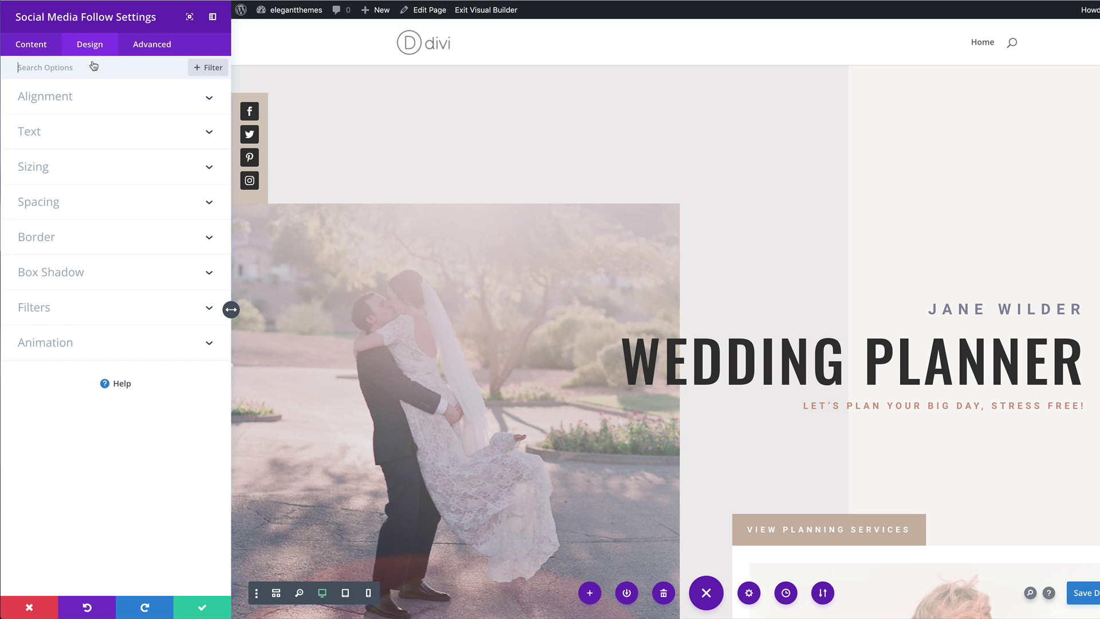
left_click(60, 205)
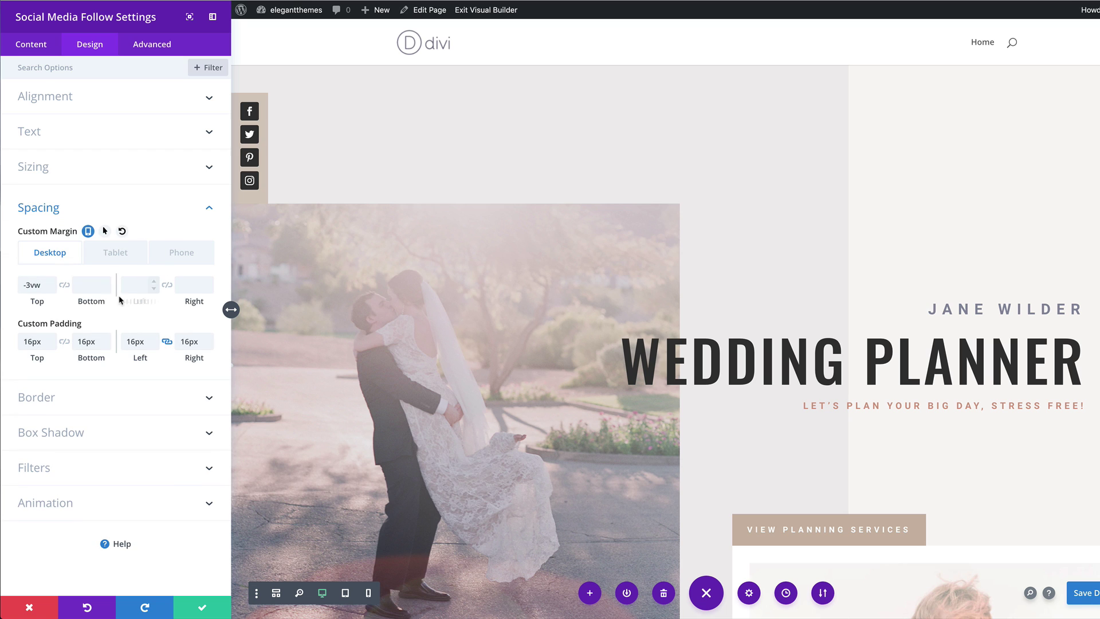
left_click(84, 285)
type("-140px")
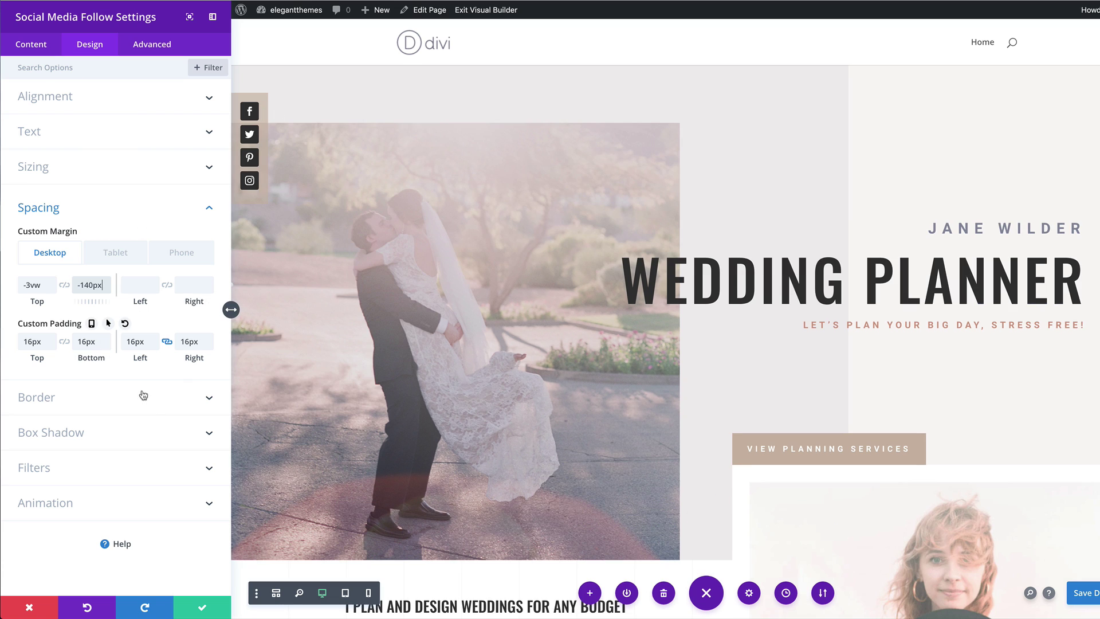
left_click(63, 174)
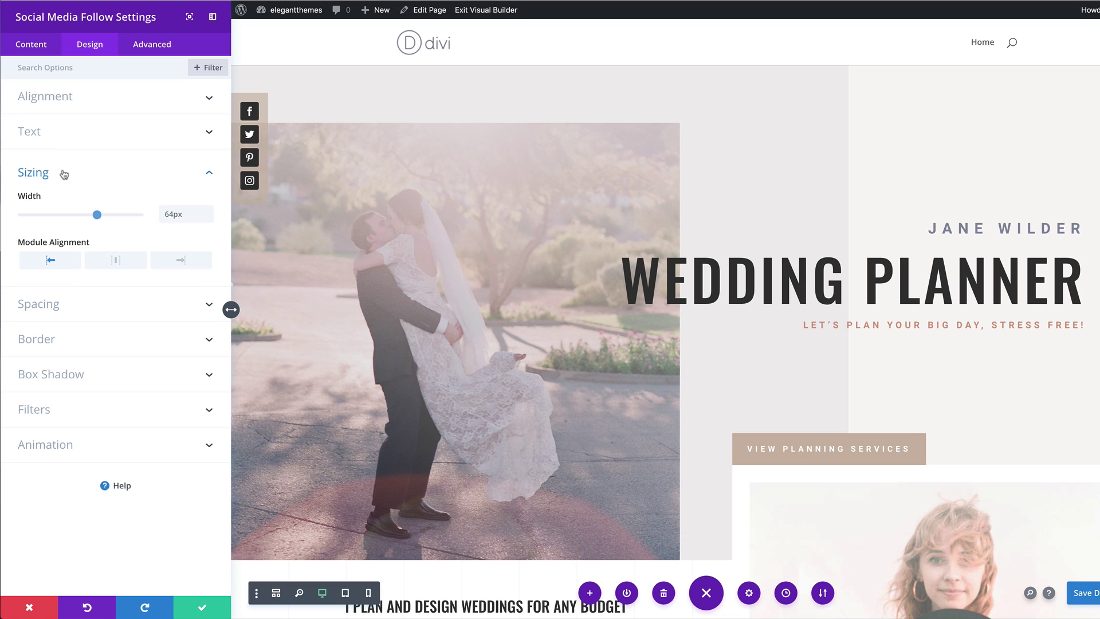
Set the social follow module's Module Alignment to Center, after briefly trying Right.
left_click(117, 262)
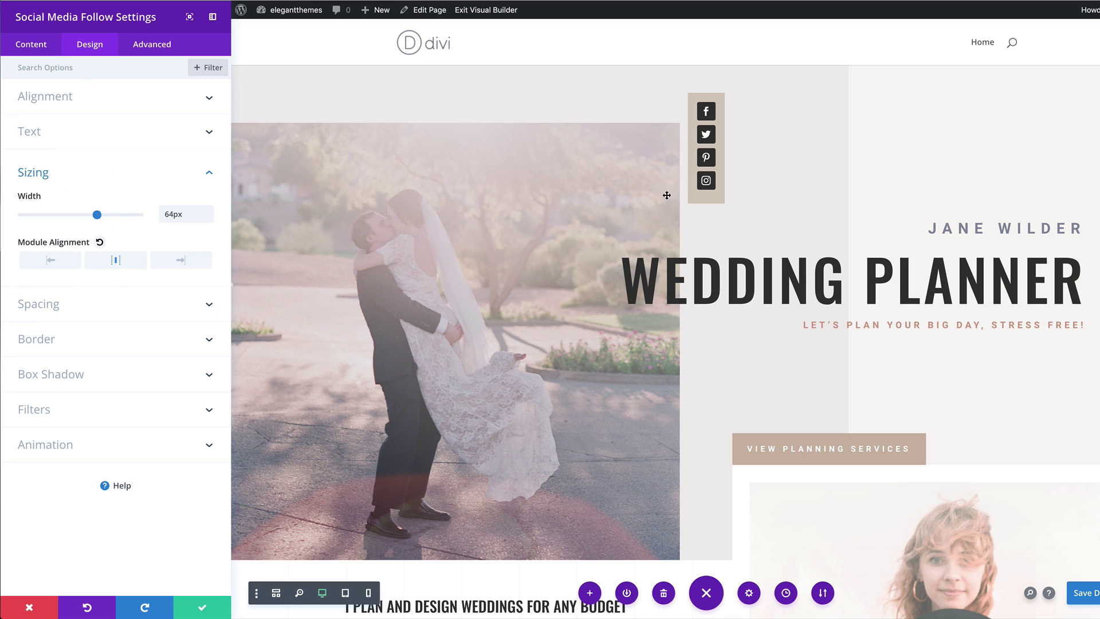
left_click(189, 263)
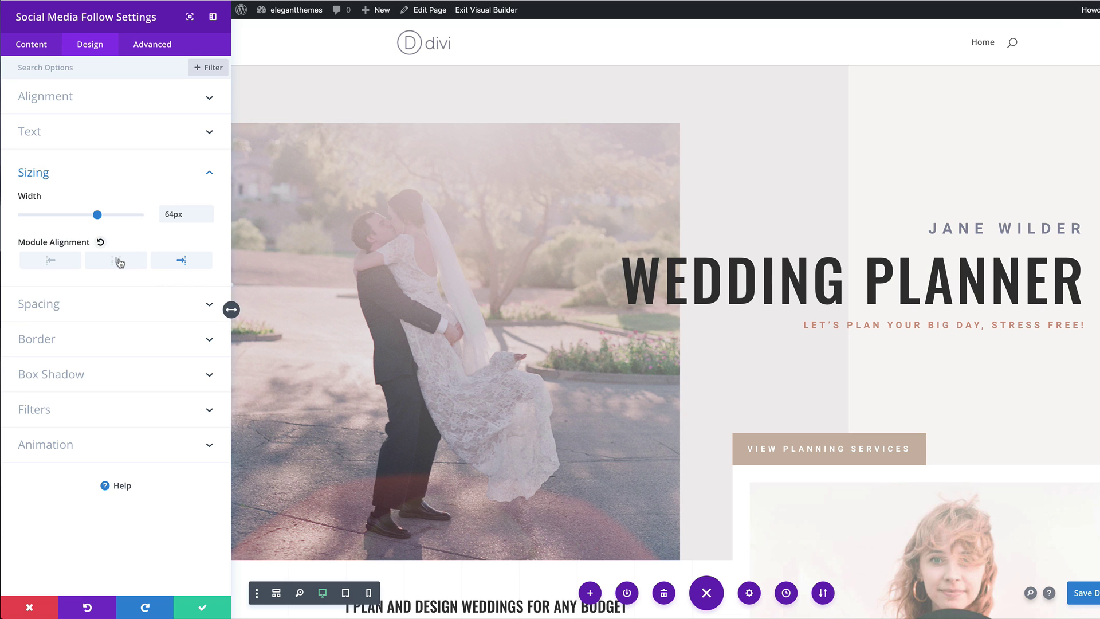
left_click(116, 260)
scroll(759, 257, "down", 5)
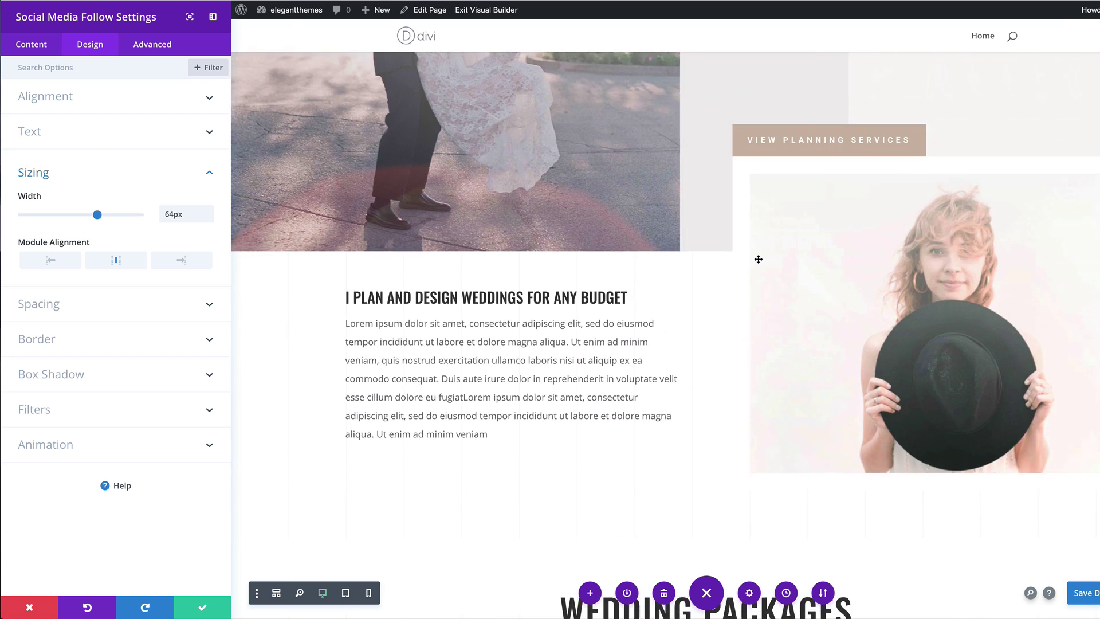
scroll(759, 258, "up", 5)
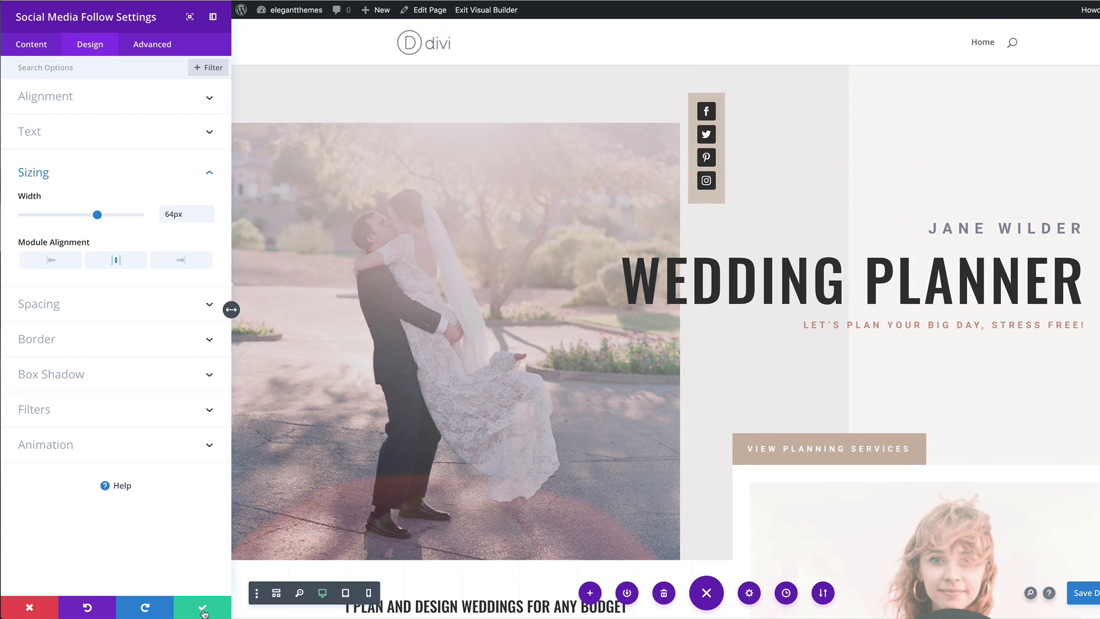
Check tablet and phone previews and set Module Alignment to Right for the phone layout.
left_click(346, 594)
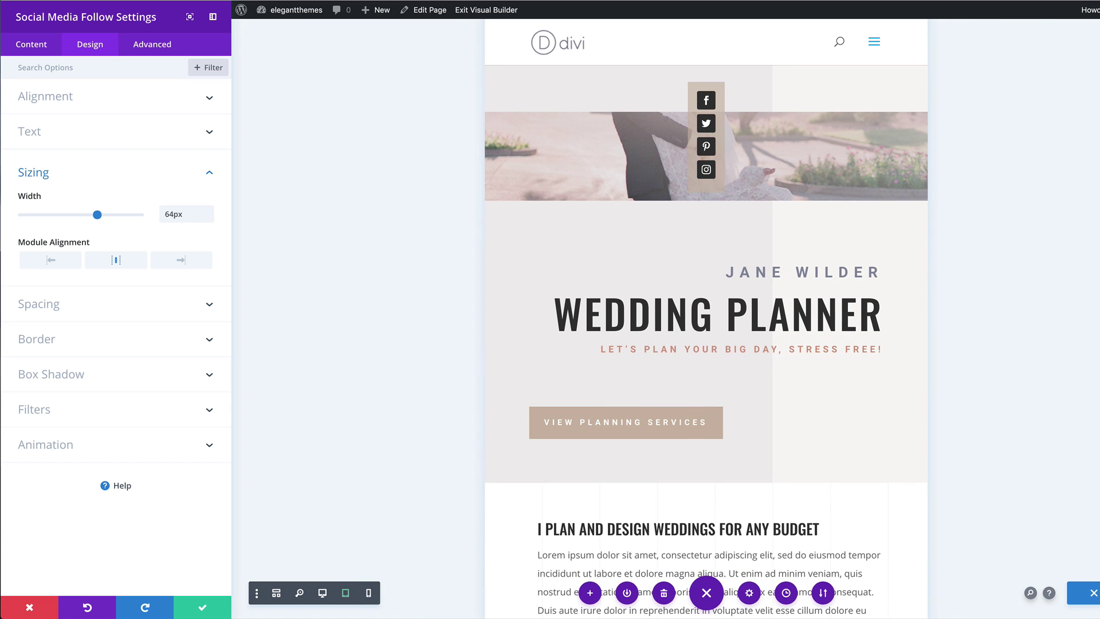
left_click(368, 594)
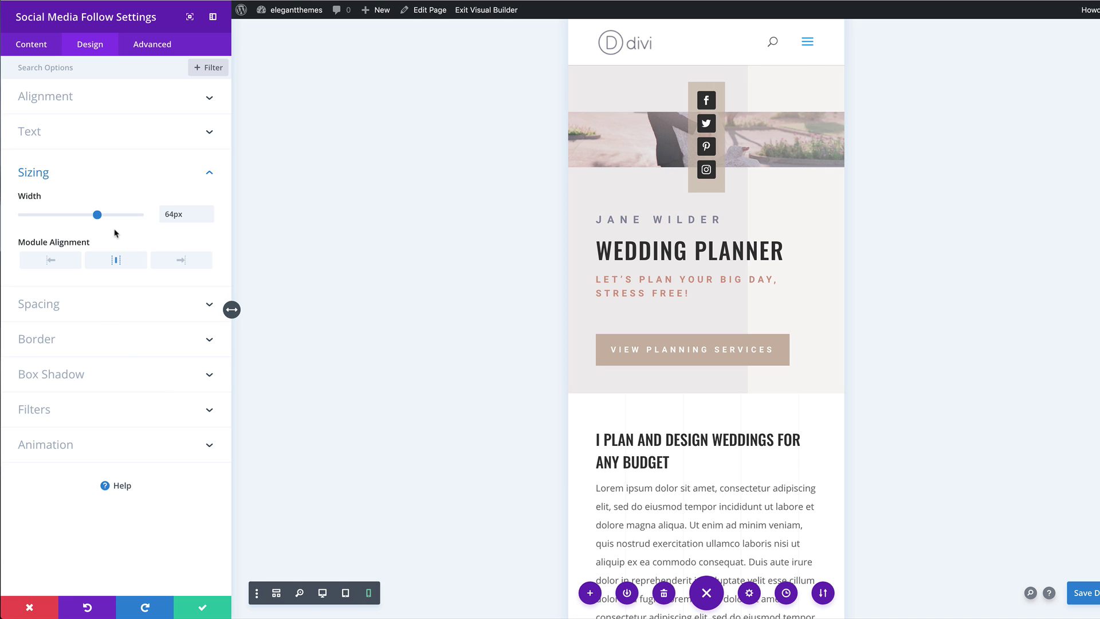
left_click(187, 264)
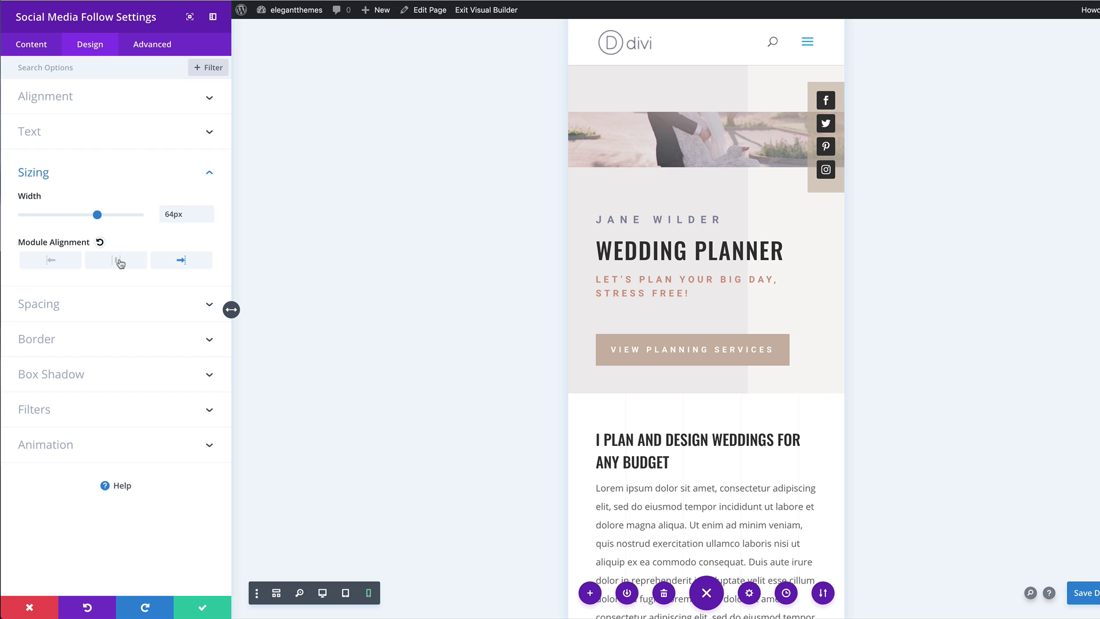
left_click(346, 599)
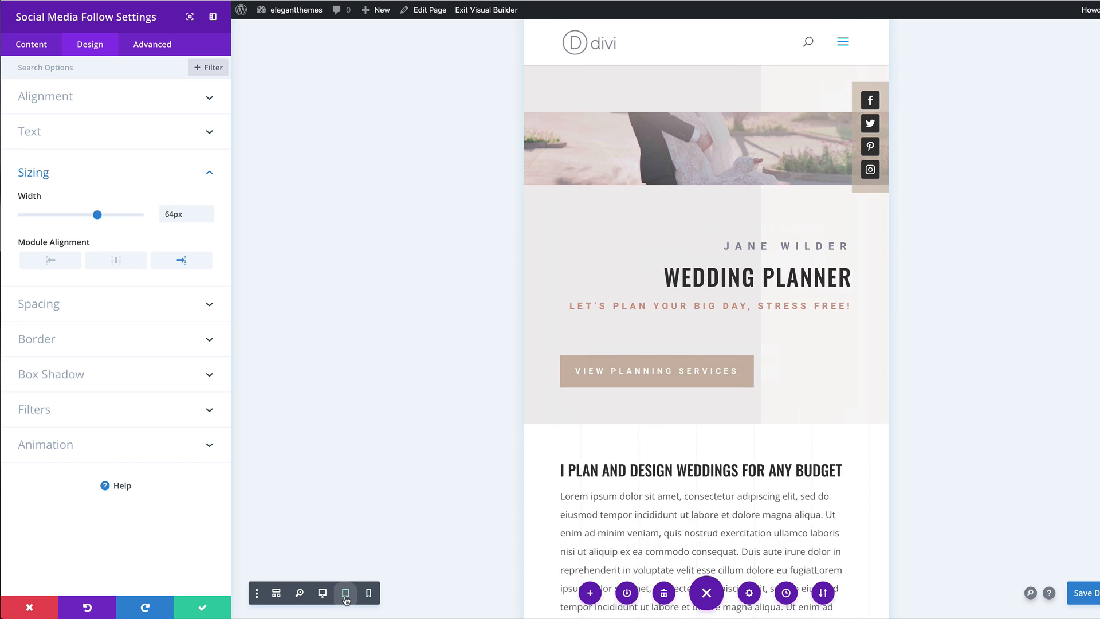